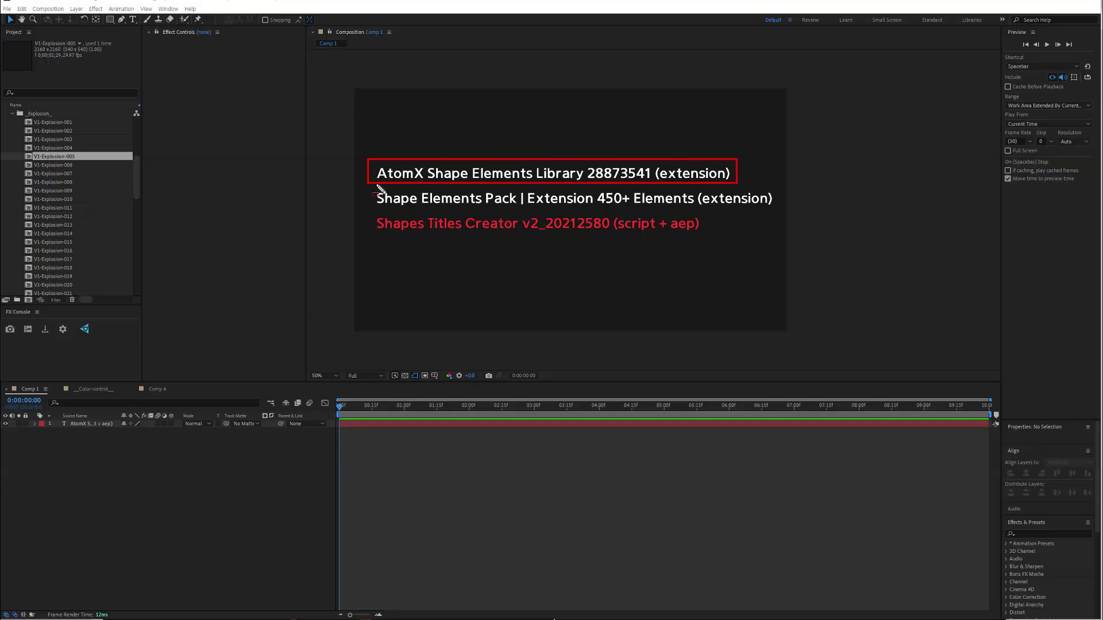
{"action": "left_click_drag", "start_coordinate": [370, 192], "coordinate": [782, 216]}
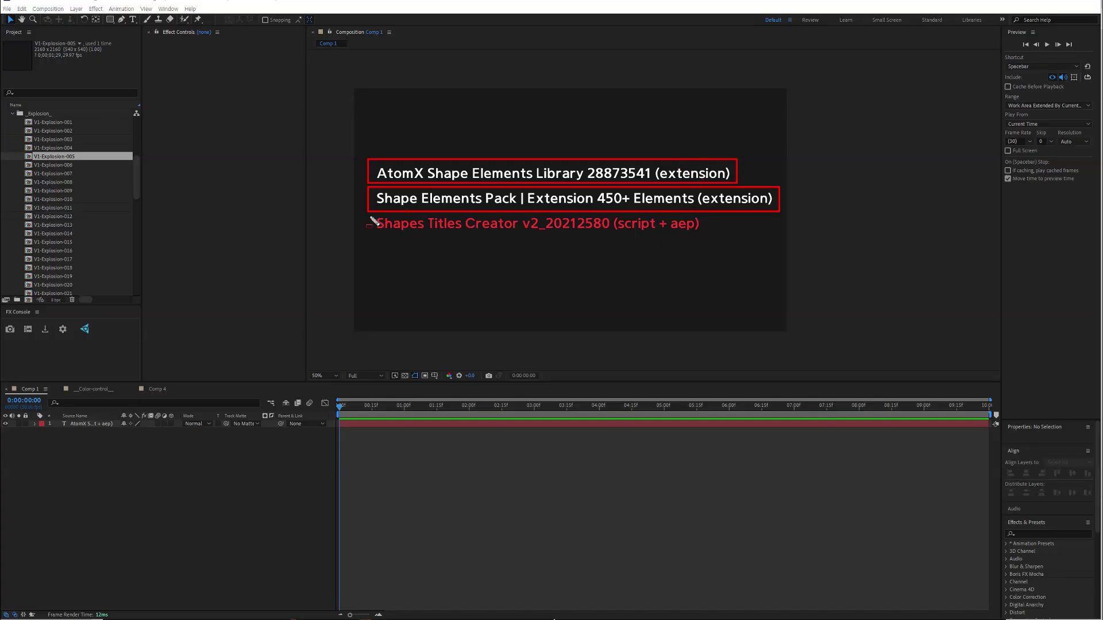
{"action": "left_click_drag", "start_coordinate": [371, 218], "coordinate": [711, 237]}
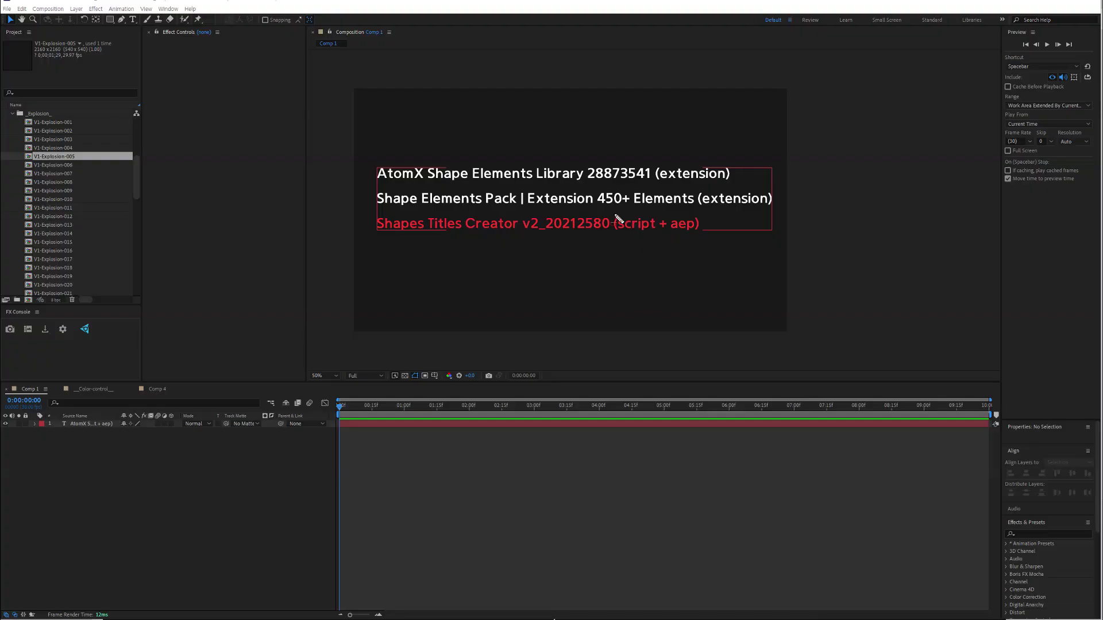
{"action": "left_click_drag", "start_coordinate": [632, 230], "coordinate": [659, 240]}
{"action": "left_click_drag", "start_coordinate": [692, 231], "coordinate": [704, 238]}
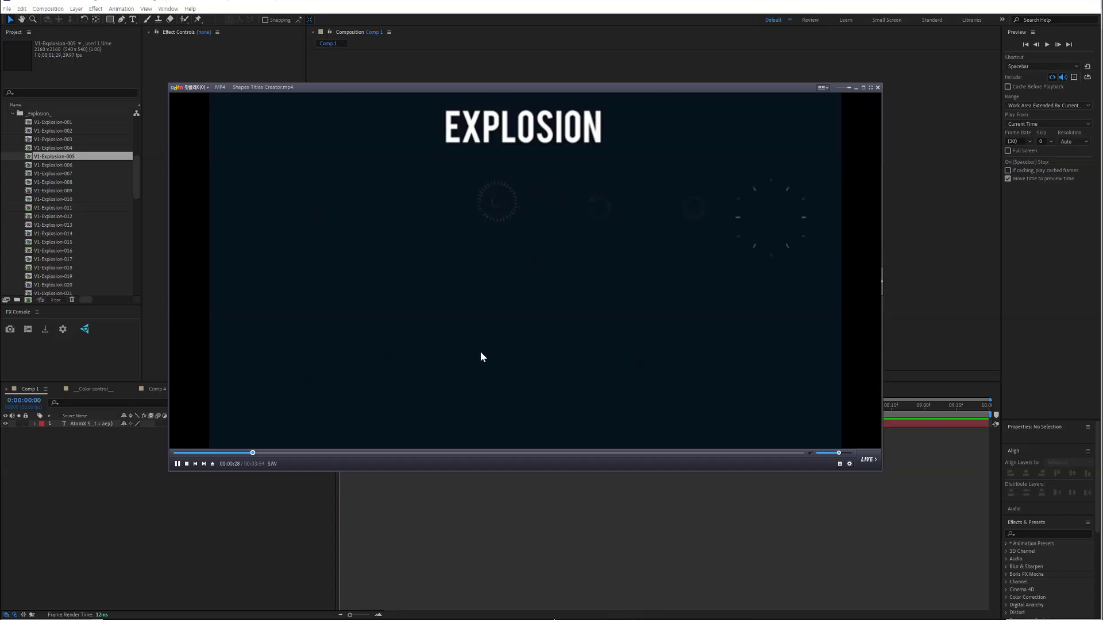
Switch to the browser and review the Shapes Titles Creator product page, including its description and feature list
{"action": "scroll", "coordinate": [493, 426], "scroll_direction": "down", "scroll_amount": 1}
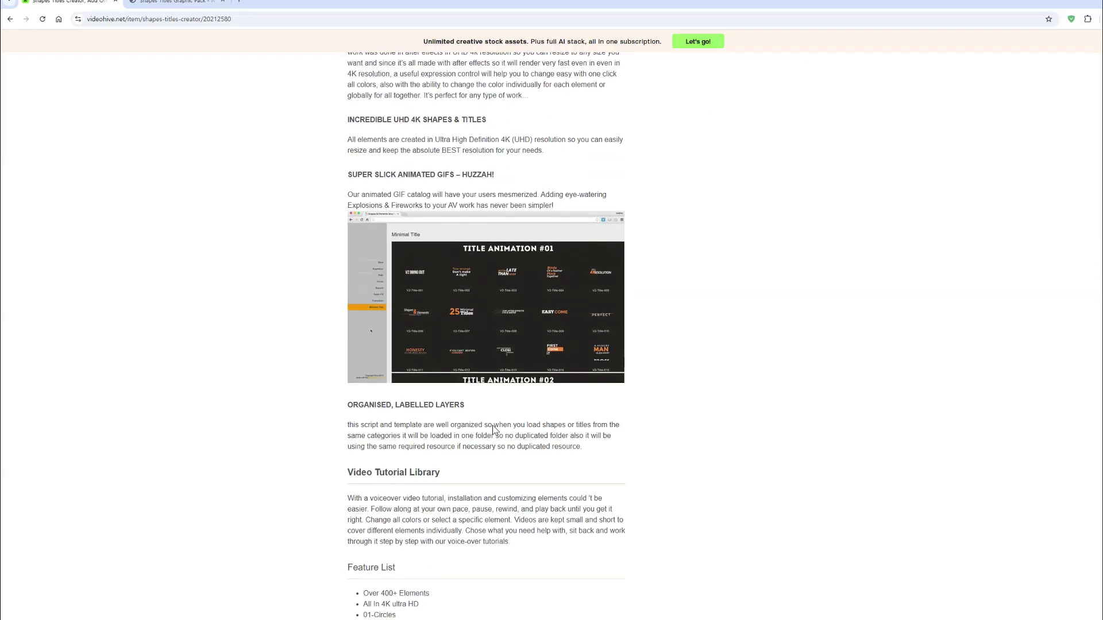
{"action": "scroll", "coordinate": [493, 426], "scroll_direction": "down", "scroll_amount": 5}
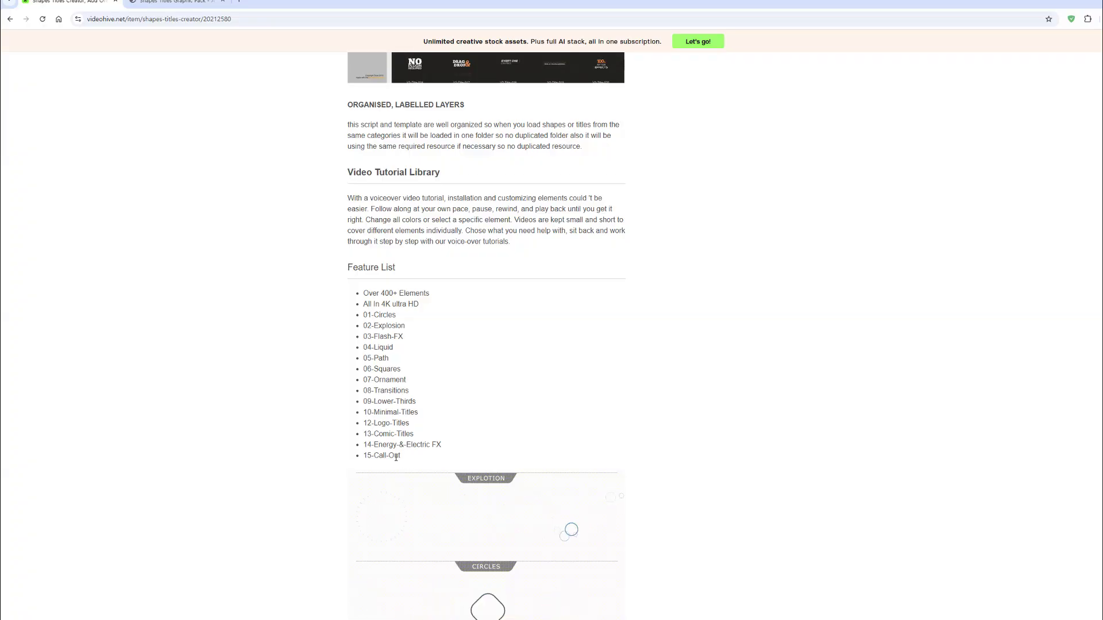
{"action": "scroll", "coordinate": [526, 372], "scroll_direction": "up", "scroll_amount": 20}
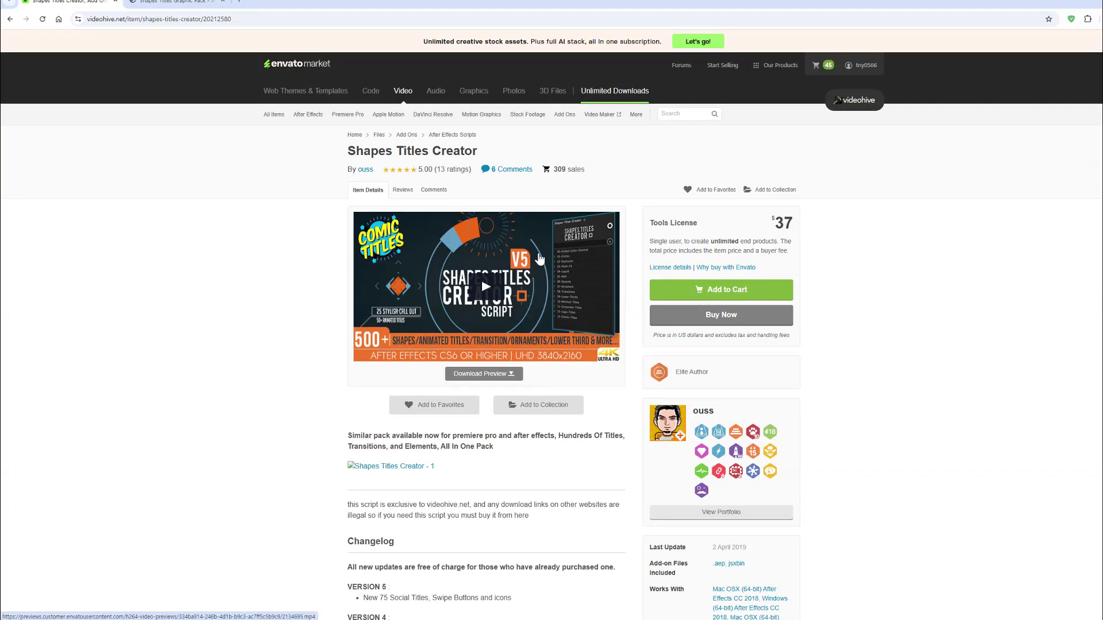
{"action": "scroll", "coordinate": [514, 338], "scroll_direction": "down", "scroll_amount": 20}
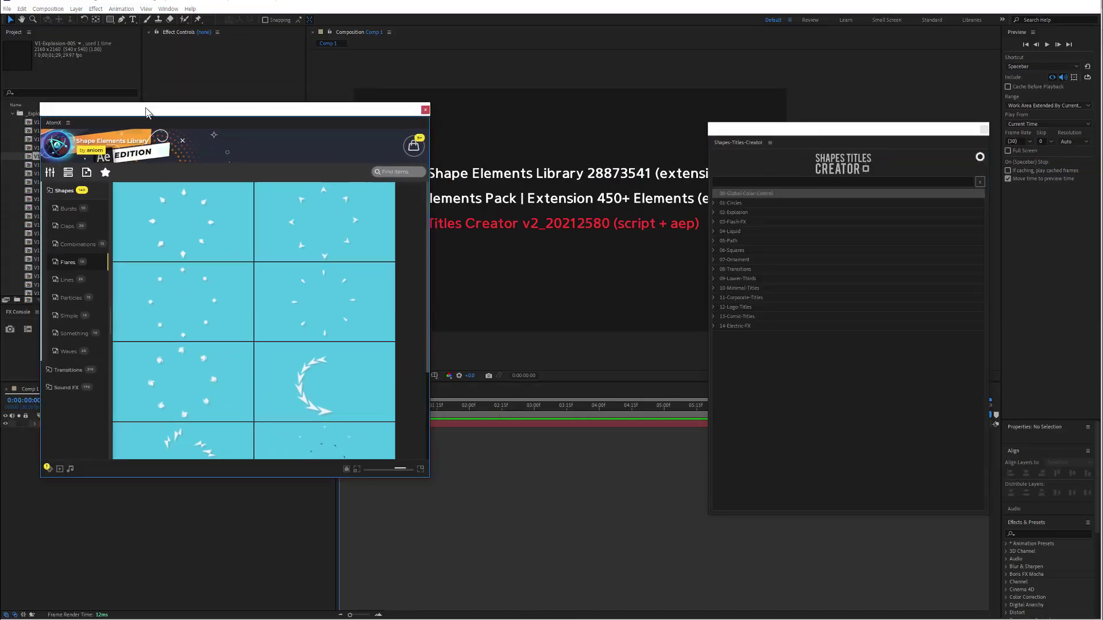
Place the NM_Library_Shapes_AE window beside the AtomX window and preview several of its Arcs elements
{"action": "left_click_drag", "start_coordinate": [490, 108], "coordinate": [435, 109]}
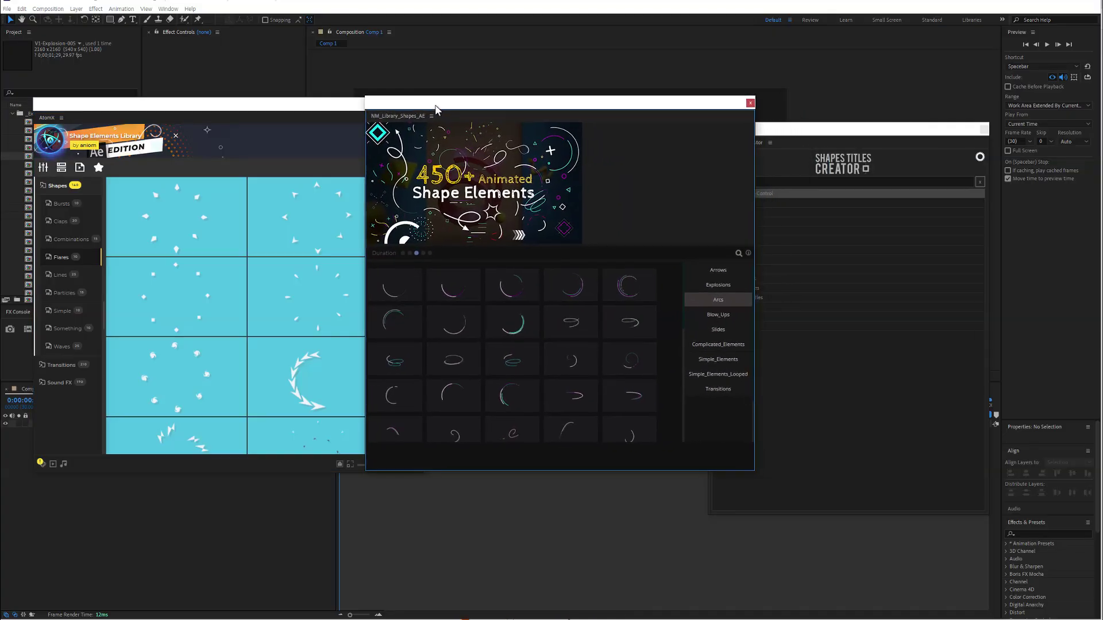
{"action": "left_click", "coordinate": [240, 109]}
{"action": "left_click", "coordinate": [492, 108]}
{"action": "left_click_drag", "start_coordinate": [485, 109], "coordinate": [499, 108]}
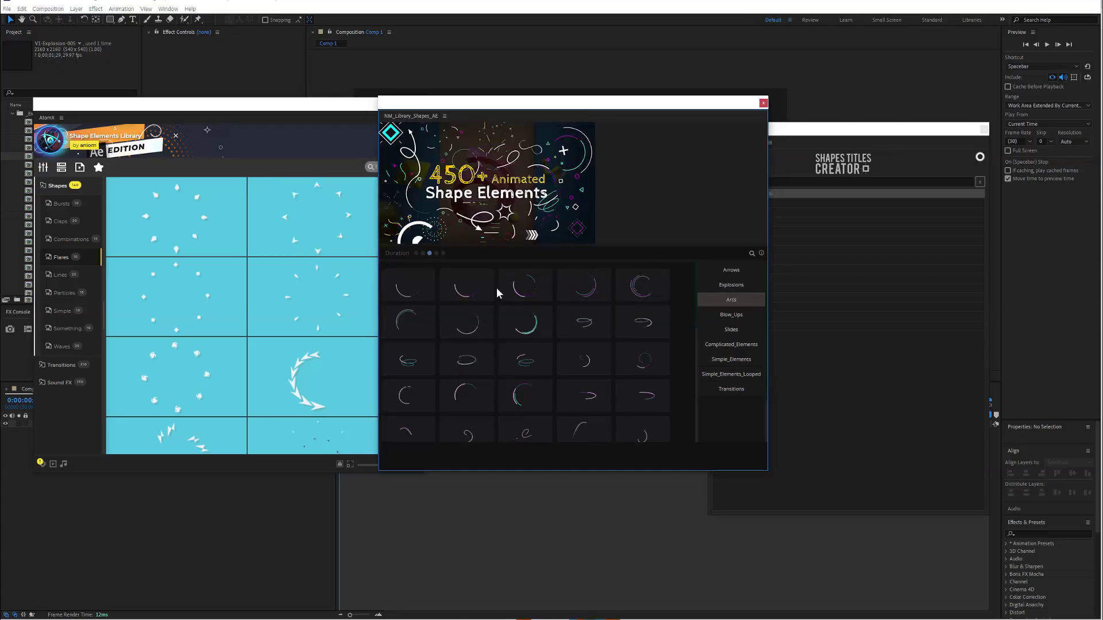
{"action": "mouse_move", "coordinate": [639, 294]}
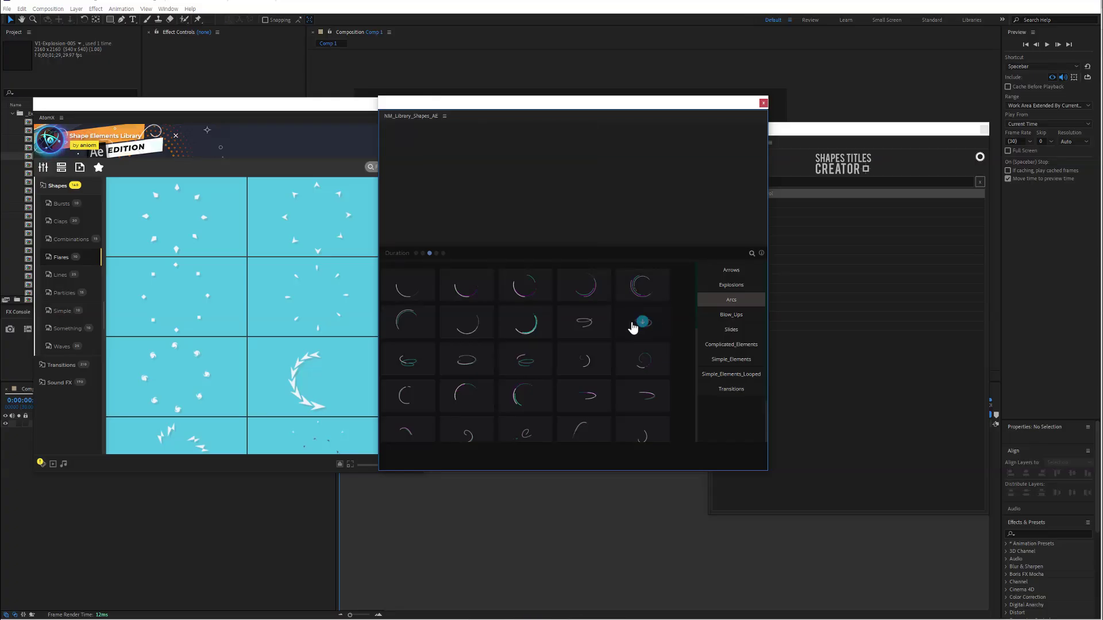
{"action": "mouse_move", "coordinate": [527, 331]}
{"action": "mouse_move", "coordinate": [475, 332]}
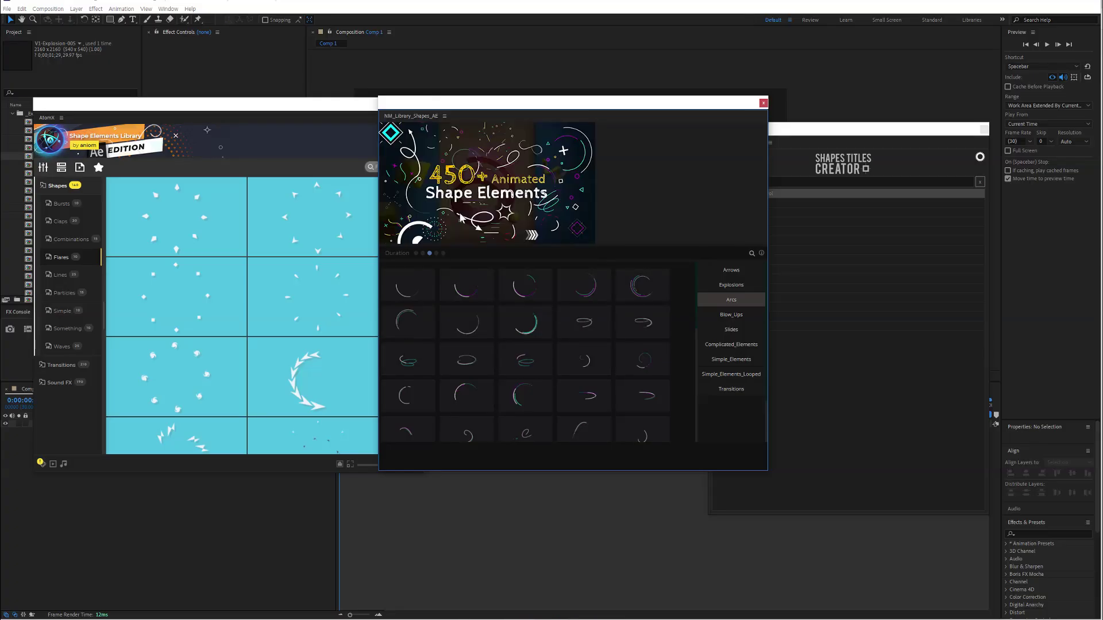
Bring the AtomX library forward and preview its Flares and Claps shape elements
{"action": "left_click", "coordinate": [339, 112]}
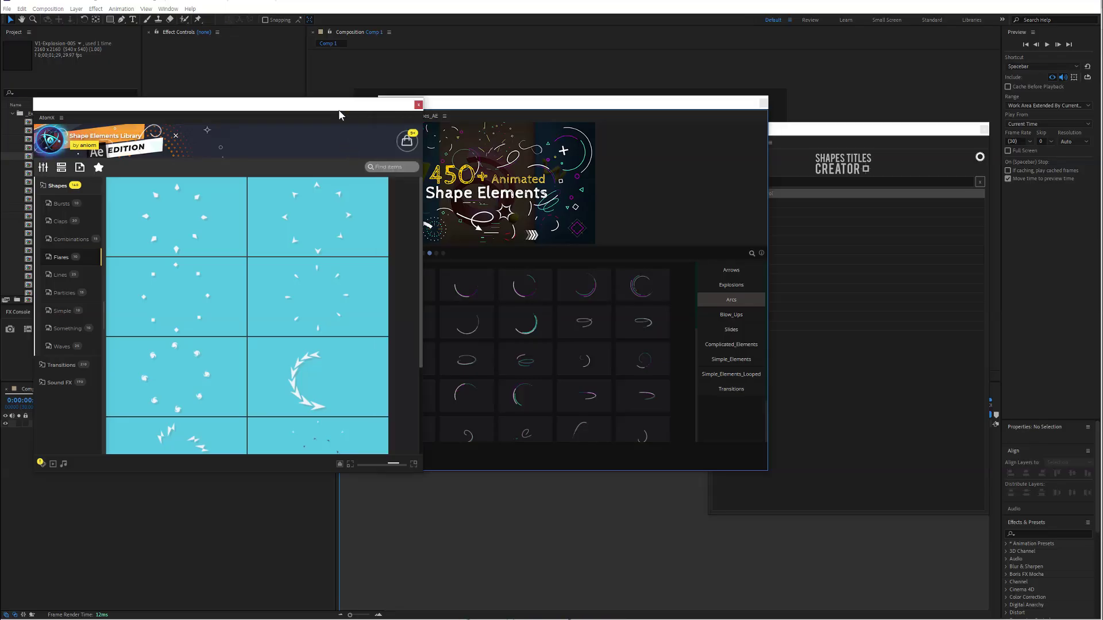
{"action": "mouse_move", "coordinate": [173, 219]}
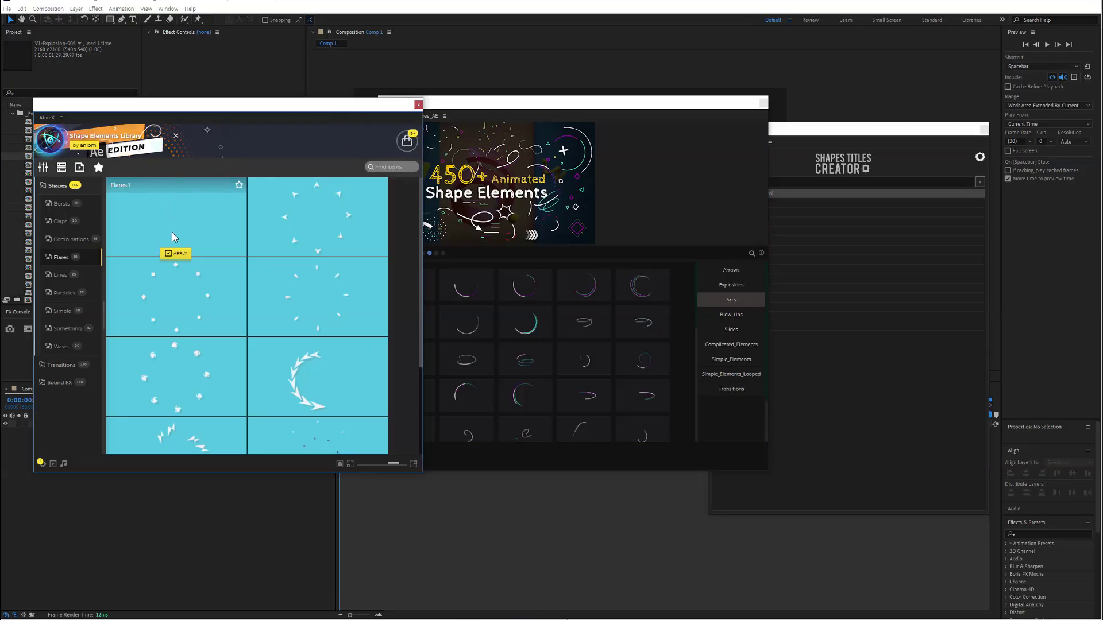
{"action": "left_click", "coordinate": [60, 222]}
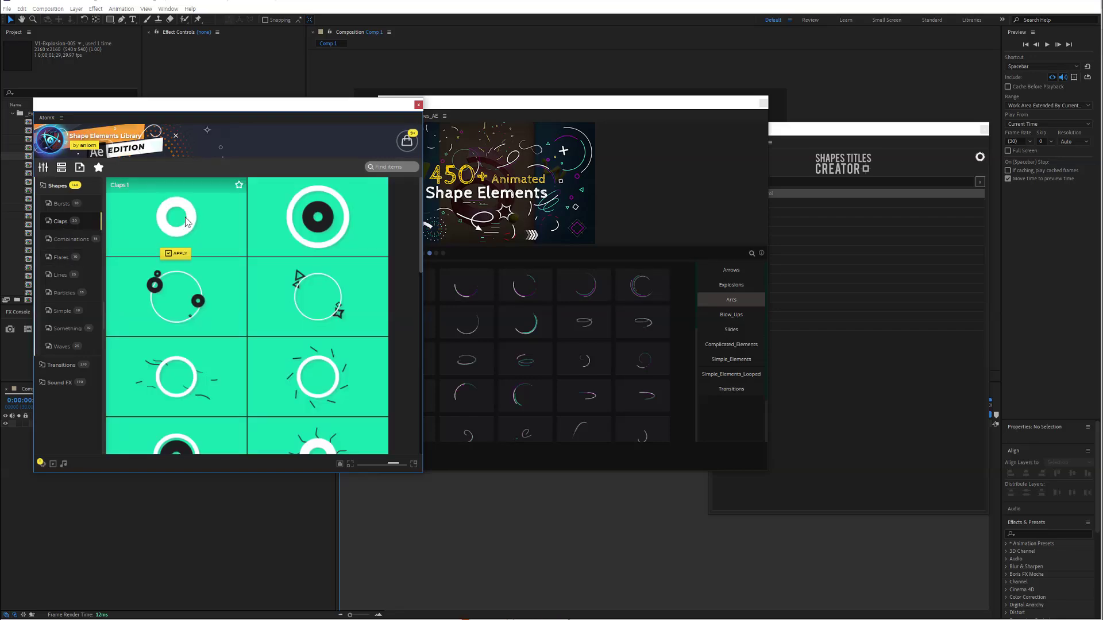
{"action": "mouse_move", "coordinate": [347, 233]}
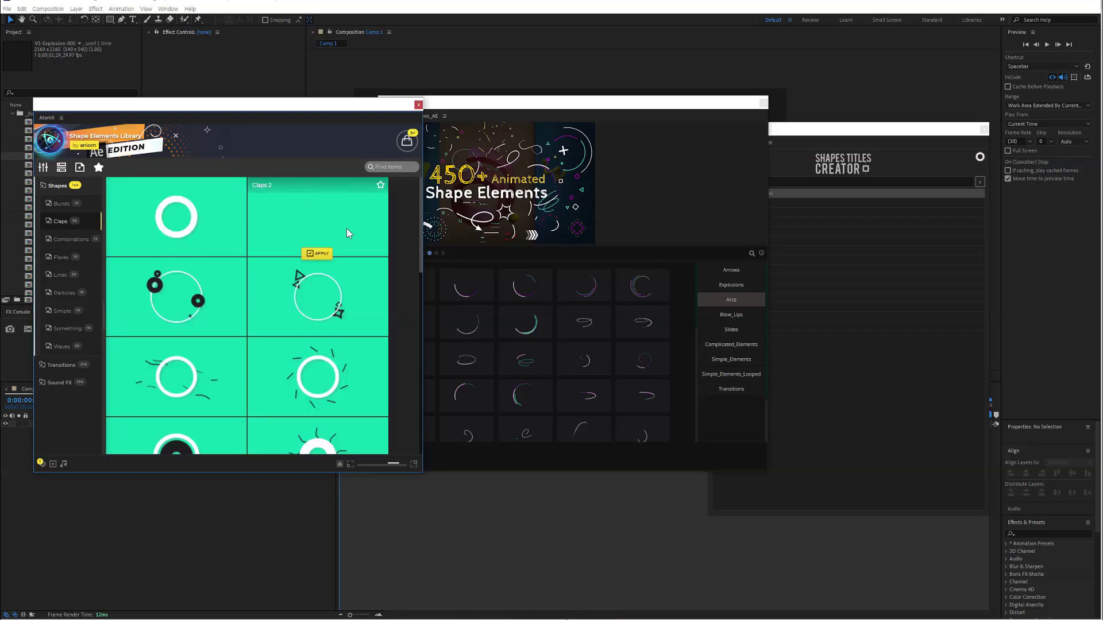
{"action": "mouse_move", "coordinate": [277, 360]}
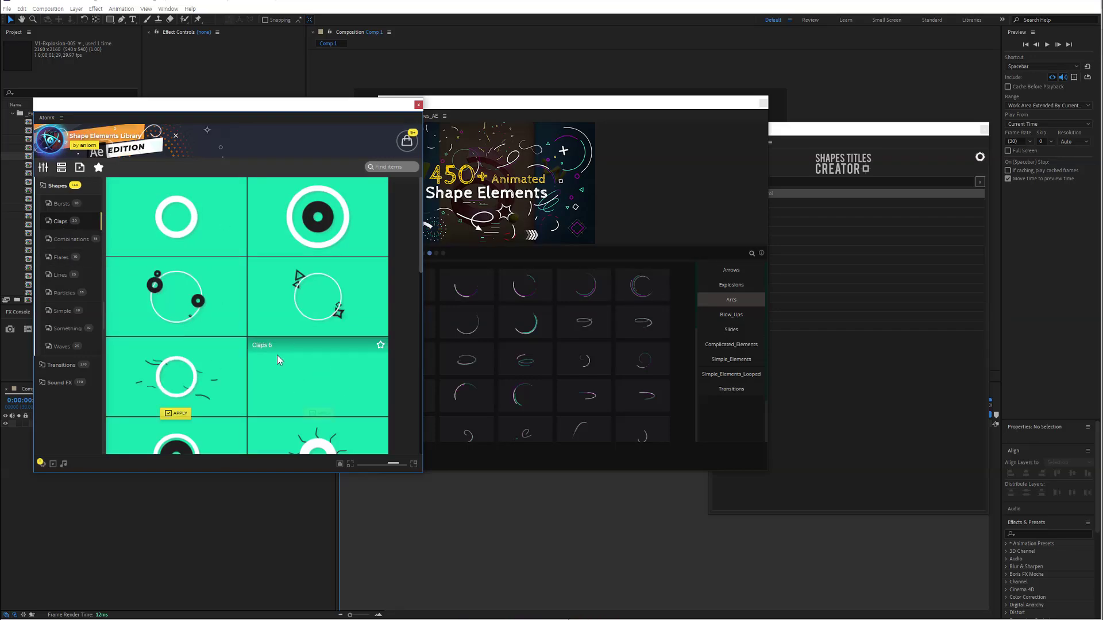
Close the AtomX and NM_Library_Shapes_AE windows, and expand the 01-Circles category in Shapes-Titles-Creator
{"action": "left_click", "coordinate": [418, 105]}
{"action": "left_click", "coordinate": [762, 105]}
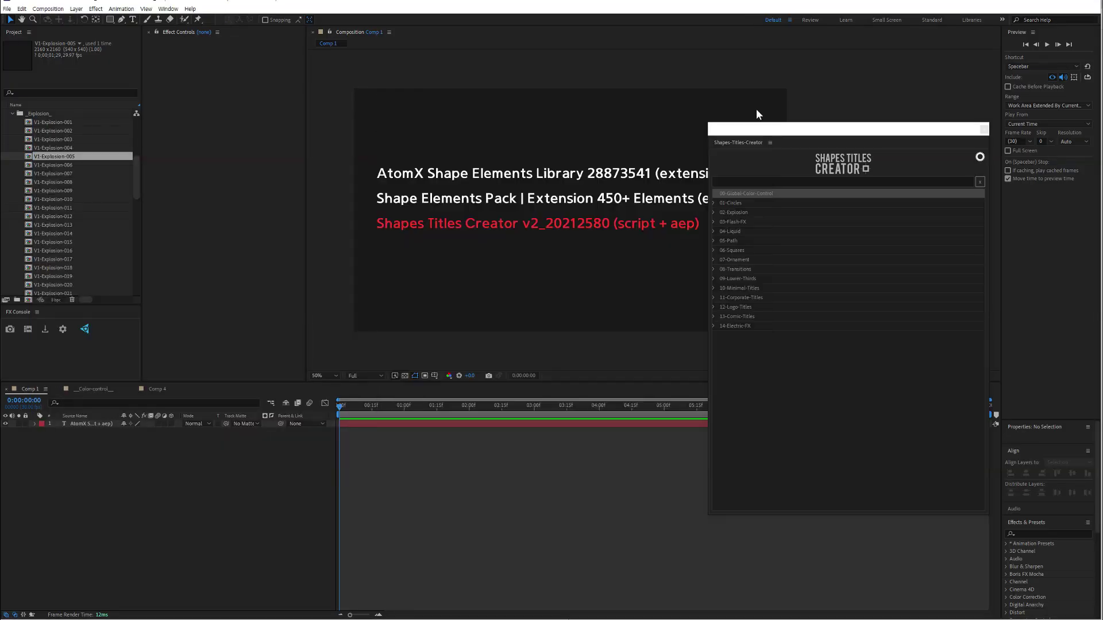
{"action": "left_click_drag", "start_coordinate": [780, 133], "coordinate": [754, 127]}
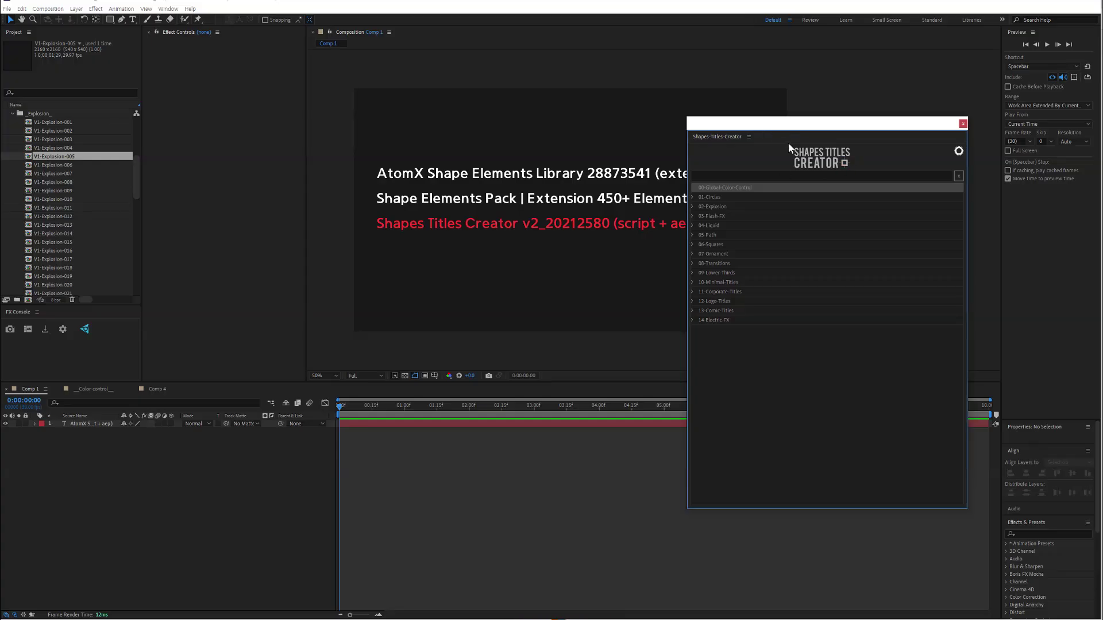
{"action": "left_click", "coordinate": [696, 198]}
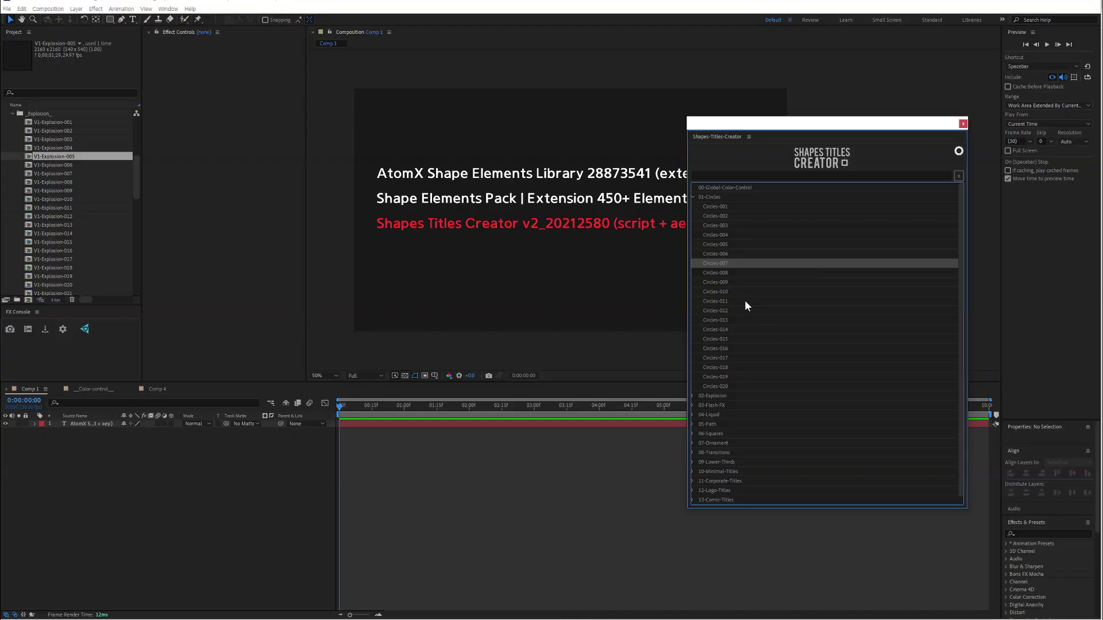
Switch to the browser and examine the script's local catalog from the 01-Circle section through 08-Transition
{"action": "left_click", "coordinate": [248, 619]}
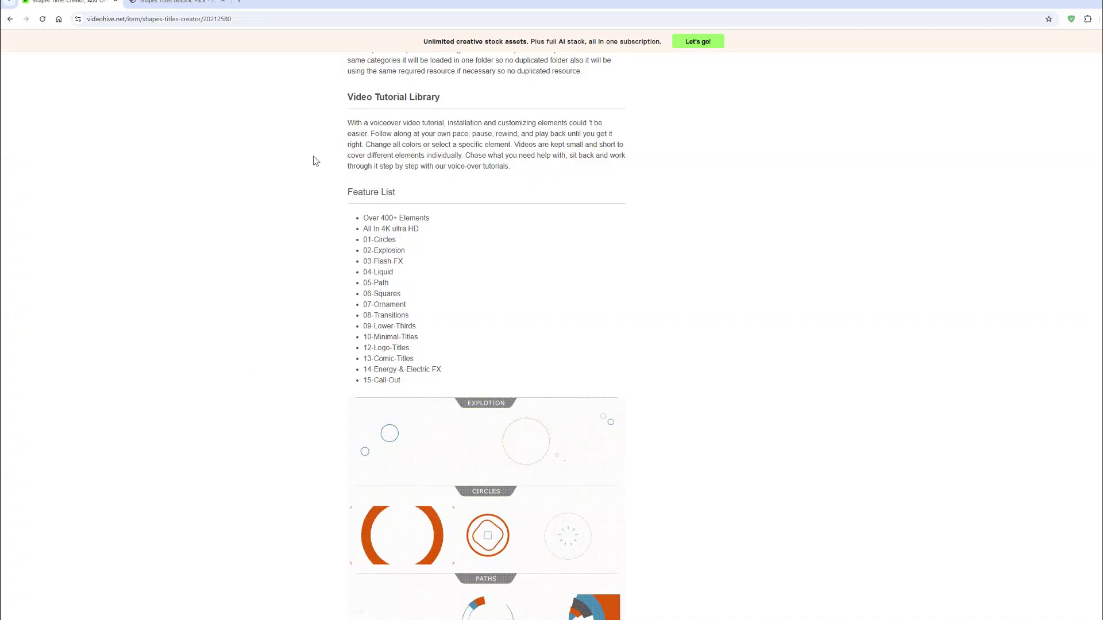
{"action": "left_click", "coordinate": [183, 1]}
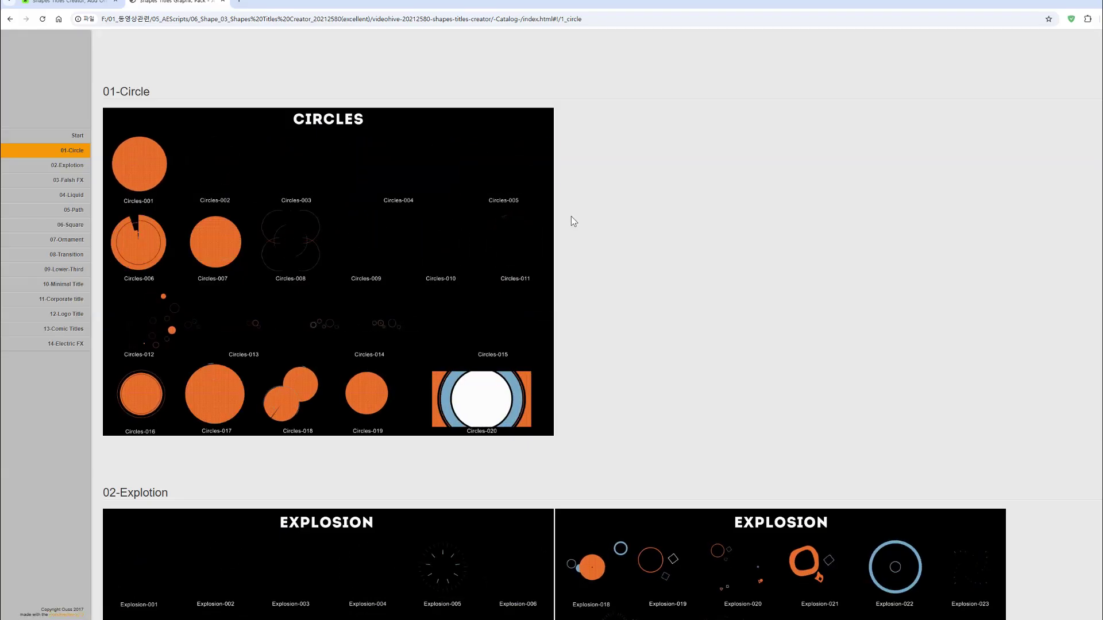
{"action": "scroll", "coordinate": [540, 244], "scroll_direction": "down", "scroll_amount": 5}
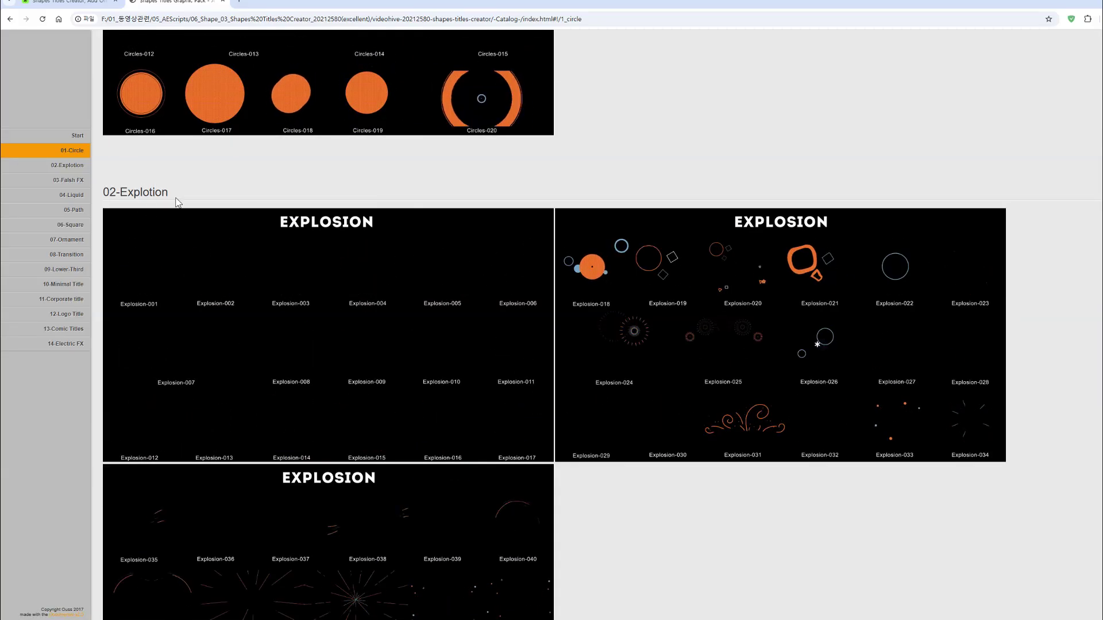
{"action": "scroll", "coordinate": [415, 244], "scroll_direction": "down", "scroll_amount": 8}
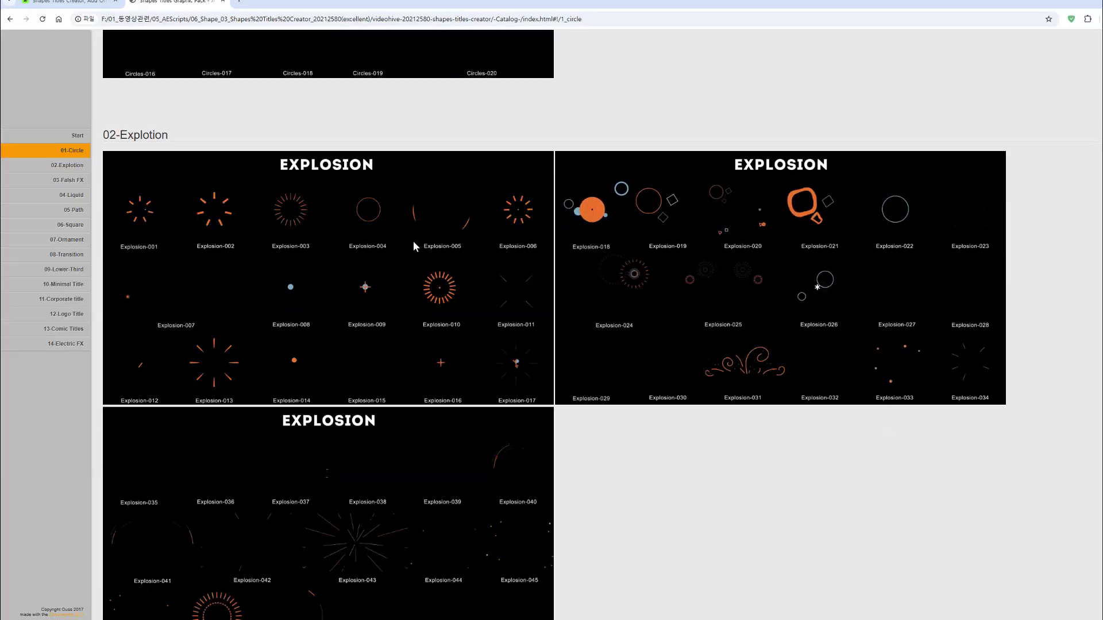
{"action": "scroll", "coordinate": [415, 245], "scroll_direction": "down", "scroll_amount": 3}
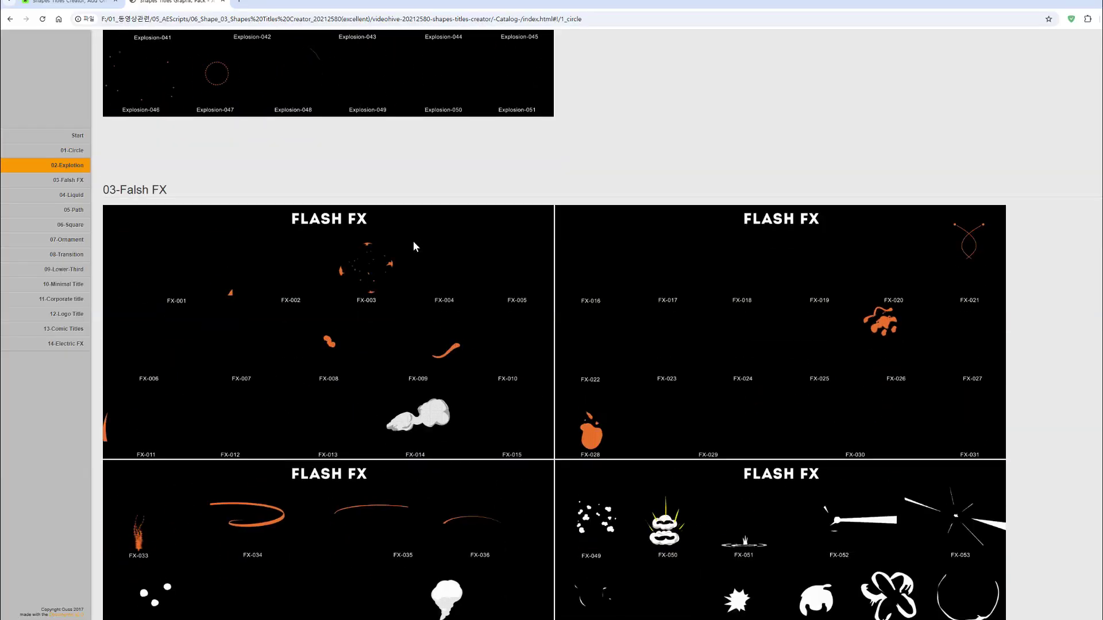
{"action": "scroll", "coordinate": [414, 244], "scroll_direction": "down", "scroll_amount": 3}
{"action": "scroll", "coordinate": [414, 242], "scroll_direction": "down", "scroll_amount": 5}
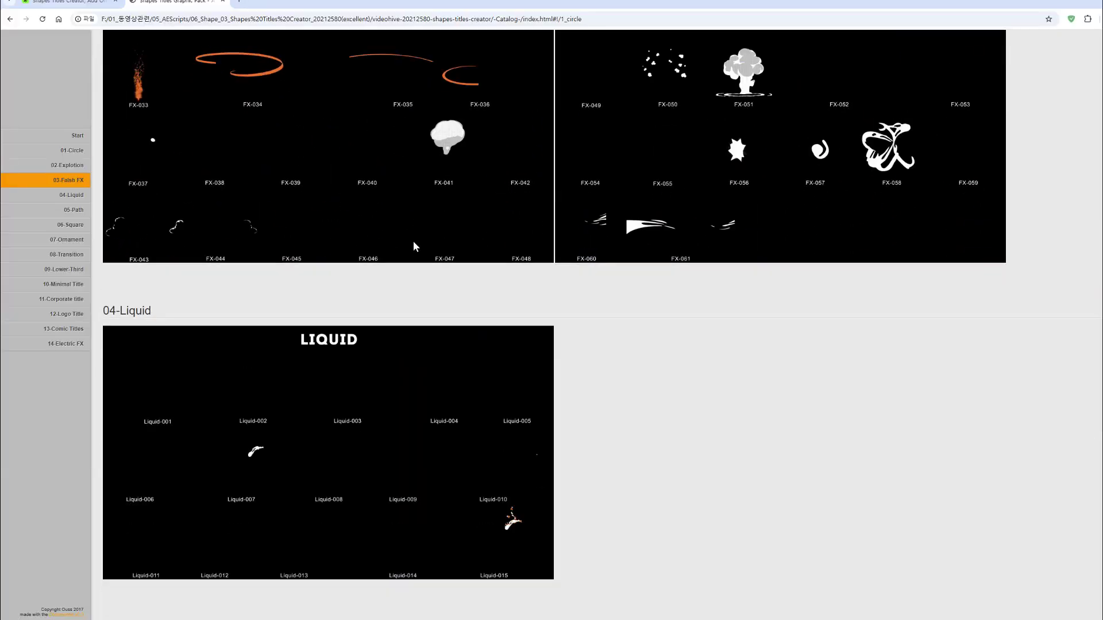
{"action": "scroll", "coordinate": [414, 243], "scroll_direction": "down", "scroll_amount": 7}
{"action": "scroll", "coordinate": [414, 242], "scroll_direction": "down", "scroll_amount": 10}
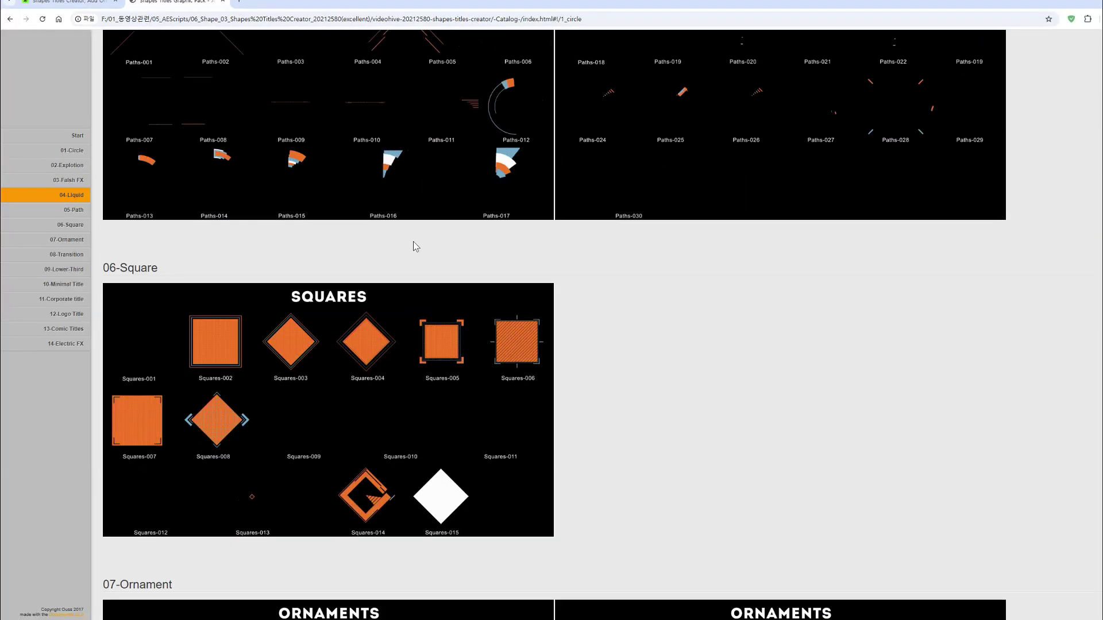
{"action": "scroll", "coordinate": [413, 245], "scroll_direction": "down", "scroll_amount": 7}
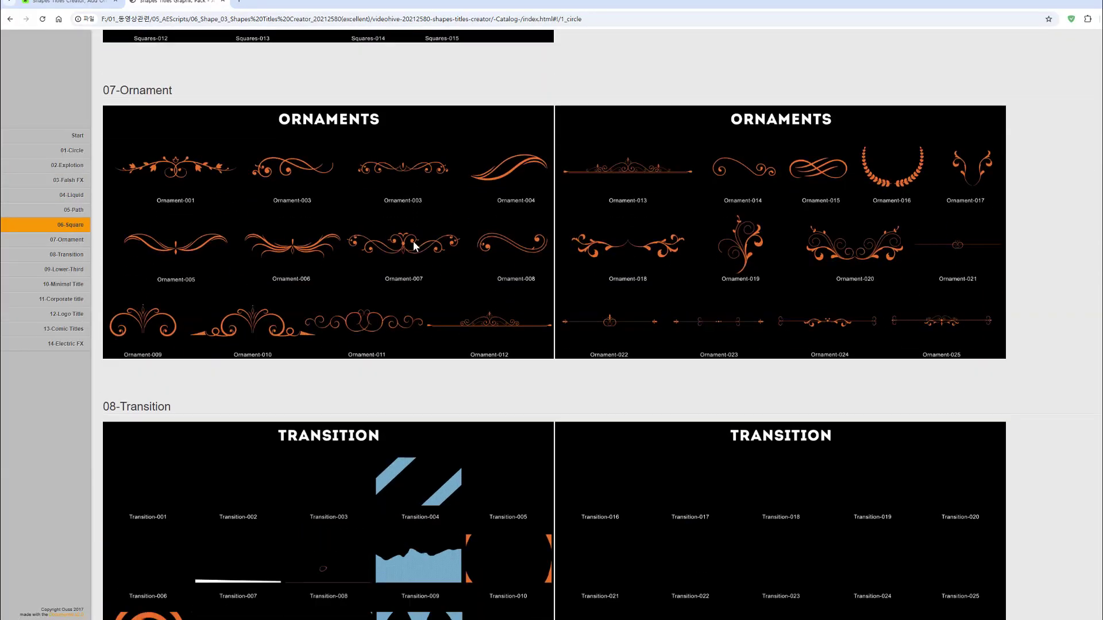
{"action": "scroll", "coordinate": [414, 246], "scroll_direction": "down", "scroll_amount": 3}
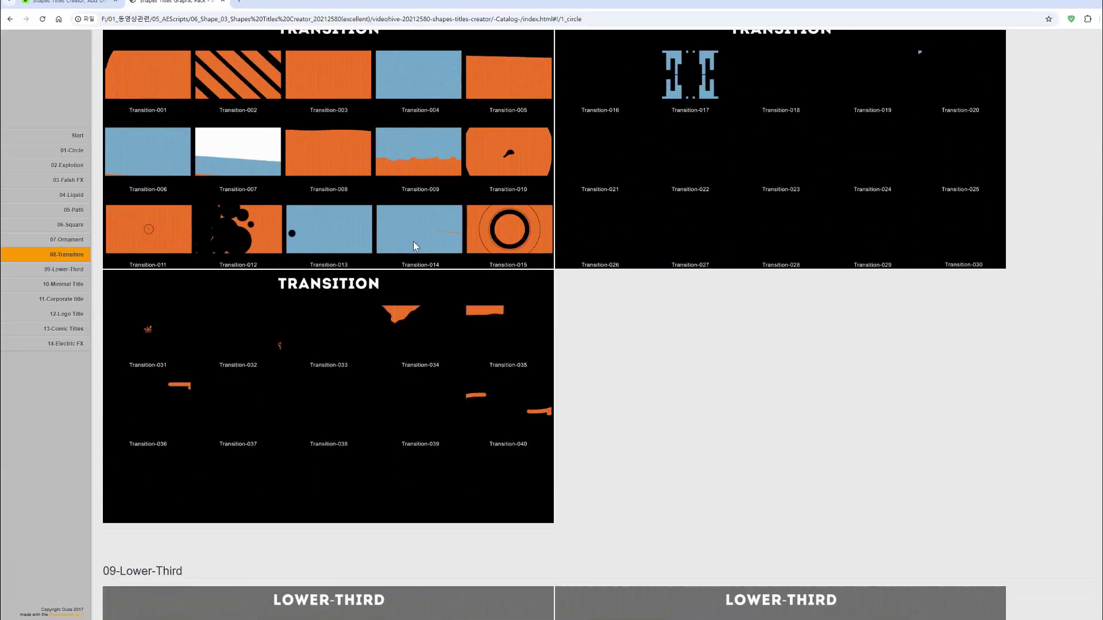
{"action": "scroll", "coordinate": [413, 246], "scroll_direction": "down", "scroll_amount": 3}
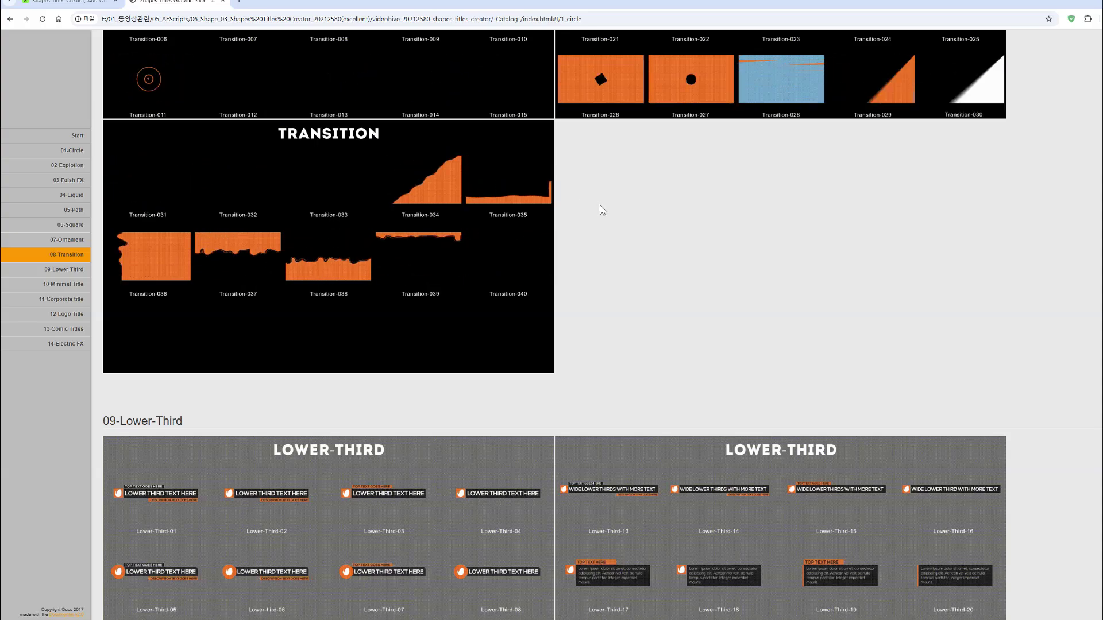
Examine the remaining catalog previews from 09-Lower-Third through the title sections to 14-Electric FX
{"action": "scroll", "coordinate": [601, 209], "scroll_direction": "down", "scroll_amount": 3}
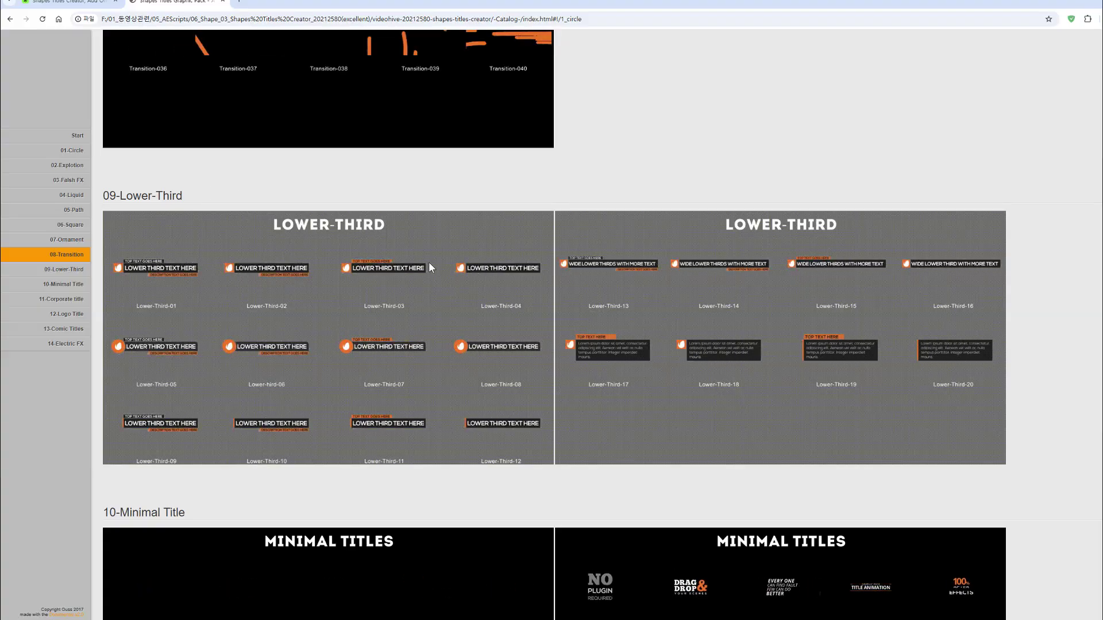
{"action": "scroll", "coordinate": [429, 263], "scroll_direction": "down", "scroll_amount": 5}
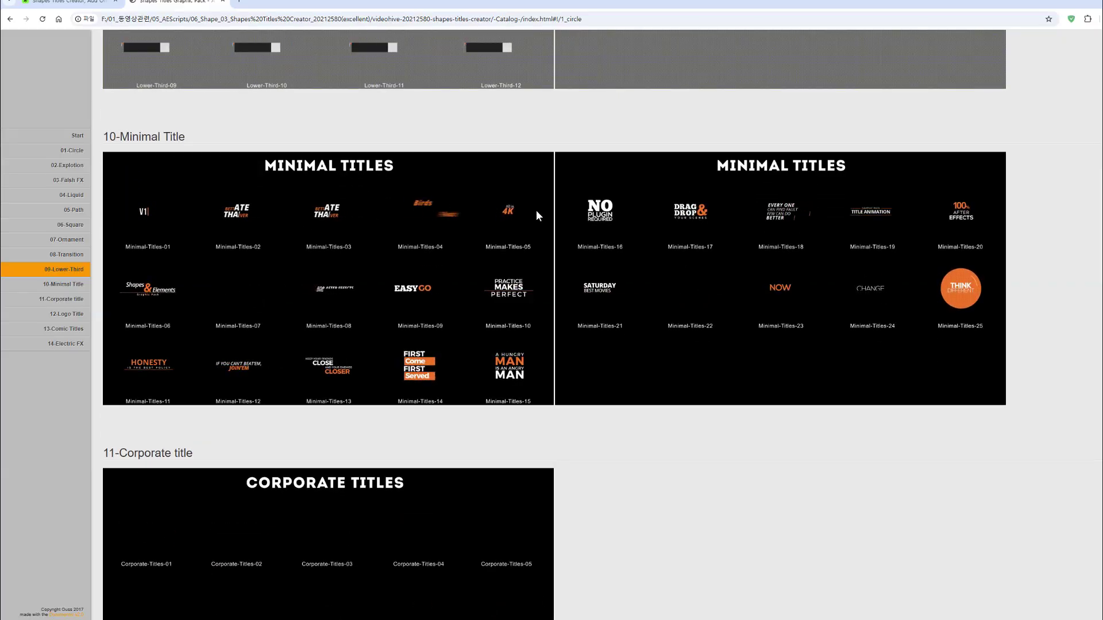
{"action": "scroll", "coordinate": [516, 211], "scroll_direction": "down", "scroll_amount": 4}
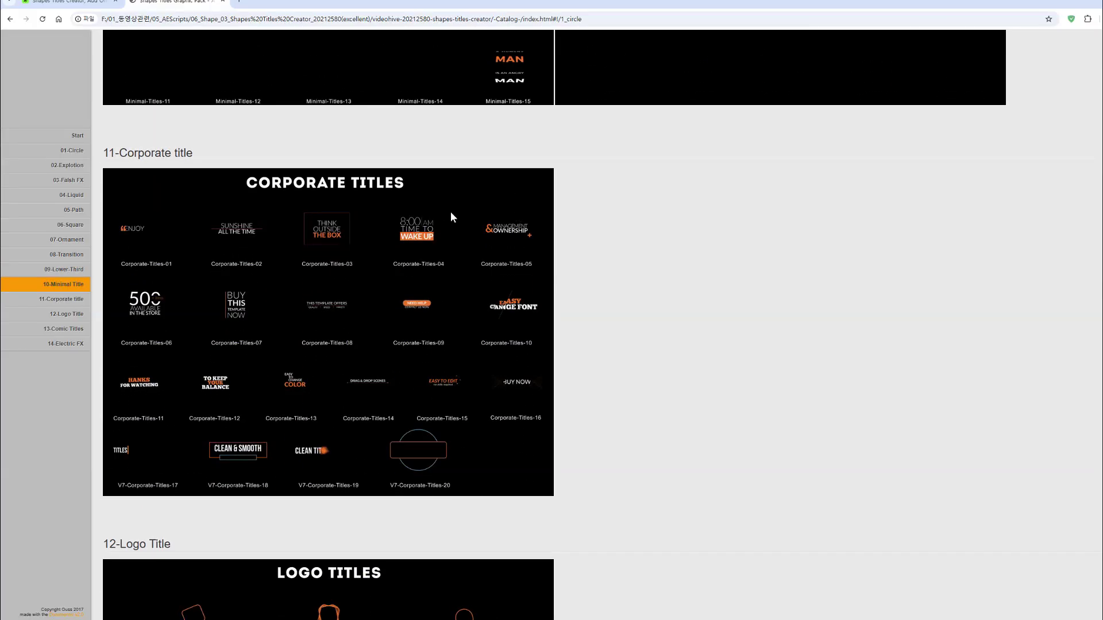
{"action": "scroll", "coordinate": [384, 222], "scroll_direction": "down", "scroll_amount": 1}
{"action": "scroll", "coordinate": [384, 222], "scroll_direction": "down", "scroll_amount": 5}
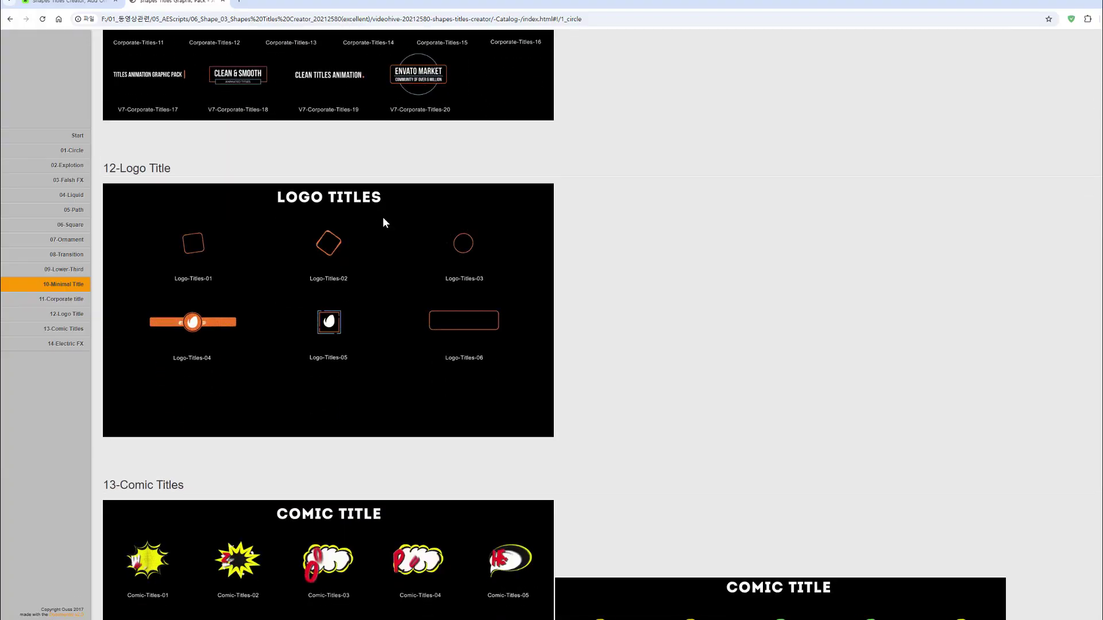
{"action": "scroll", "coordinate": [348, 236], "scroll_direction": "down", "scroll_amount": 5}
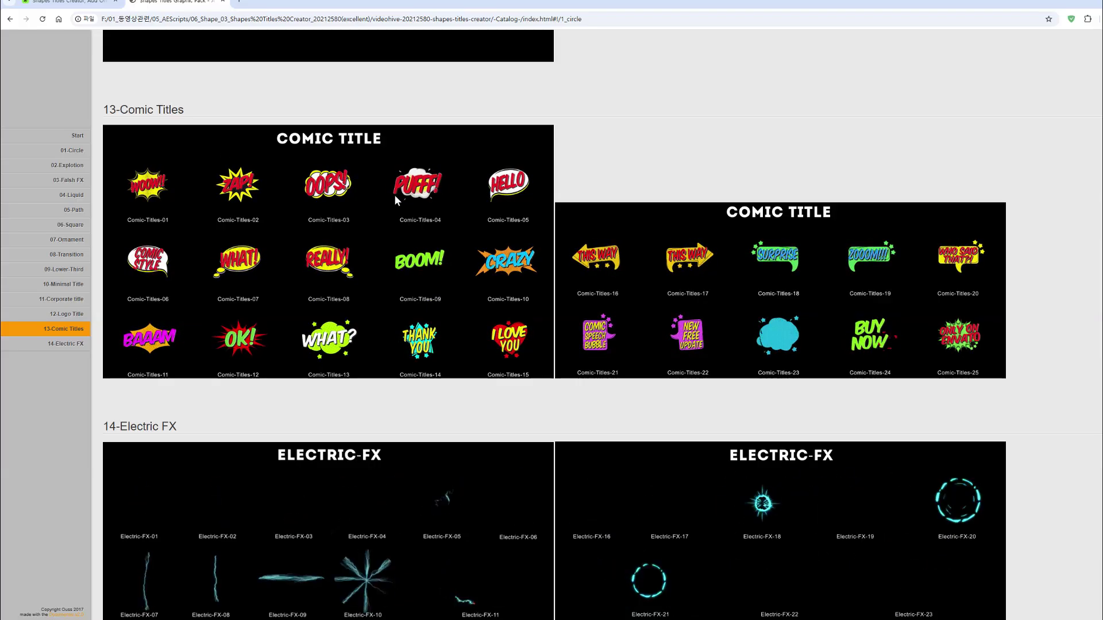
{"action": "scroll", "coordinate": [394, 195], "scroll_direction": "down", "scroll_amount": 3}
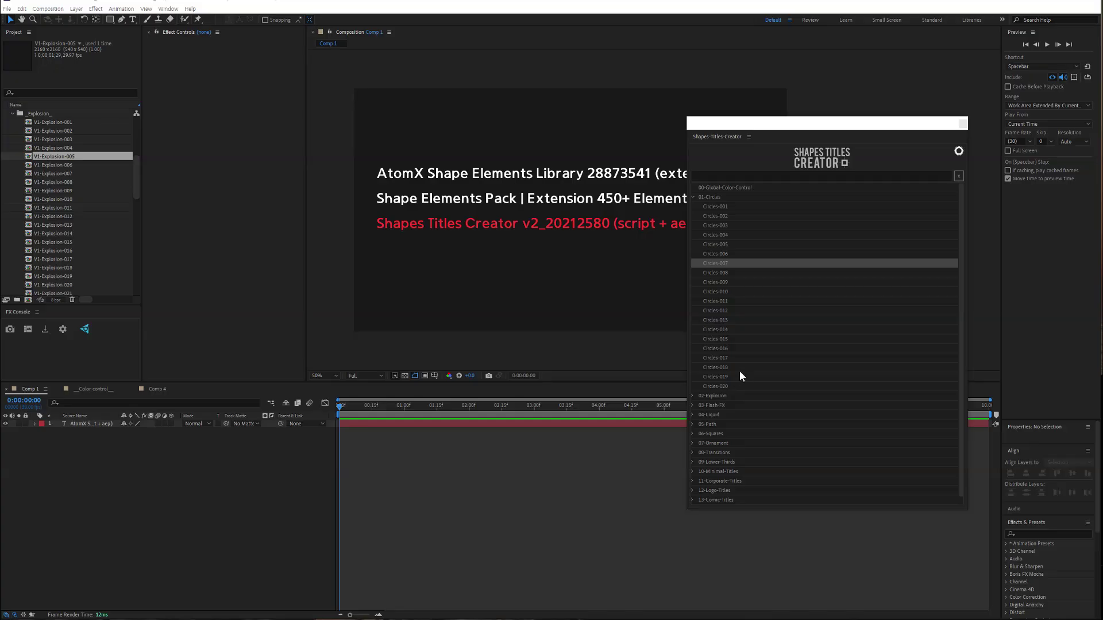
Add the Circles-003 element from the 01-Circles category to the project and move the script window off the composition
{"action": "left_click", "coordinate": [726, 207]}
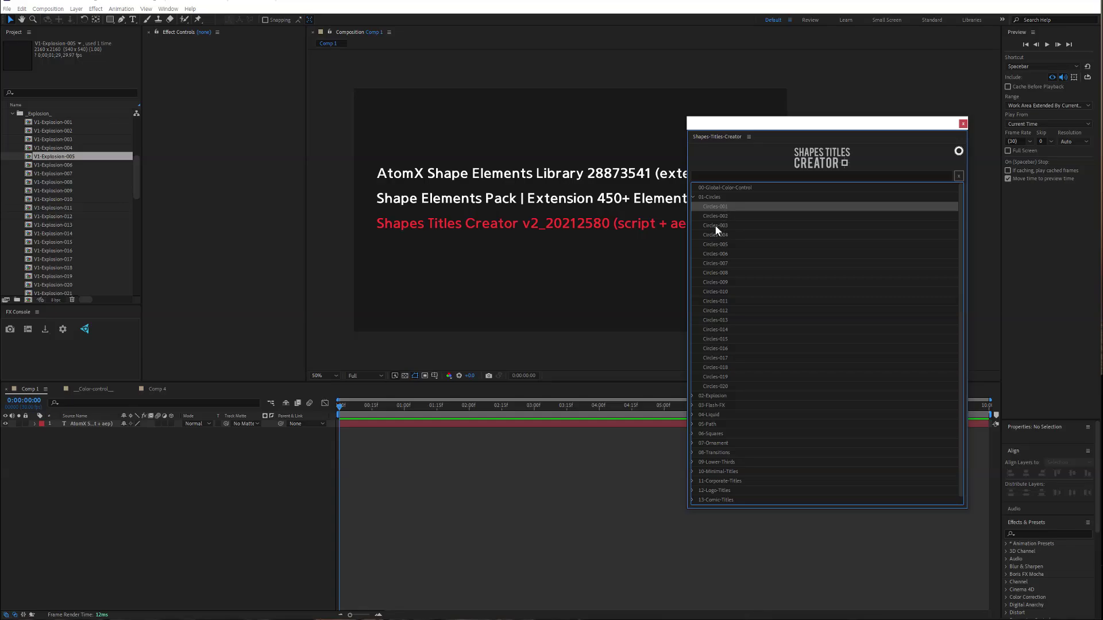
{"action": "double_click", "coordinate": [716, 226]}
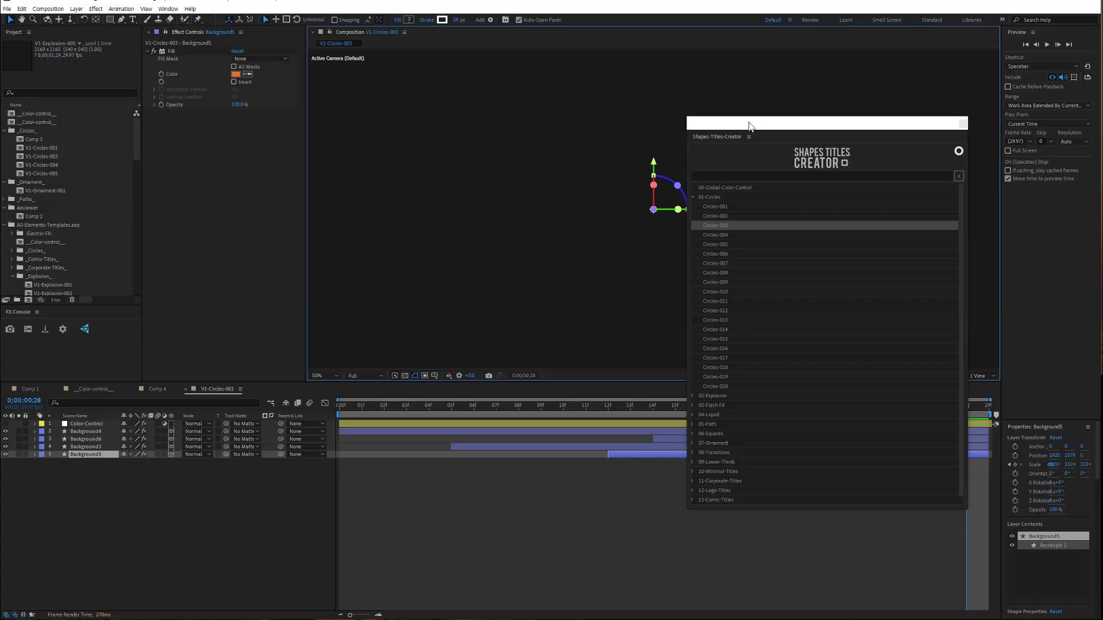
{"action": "left_click_drag", "start_coordinate": [749, 125], "coordinate": [1100, 161]}
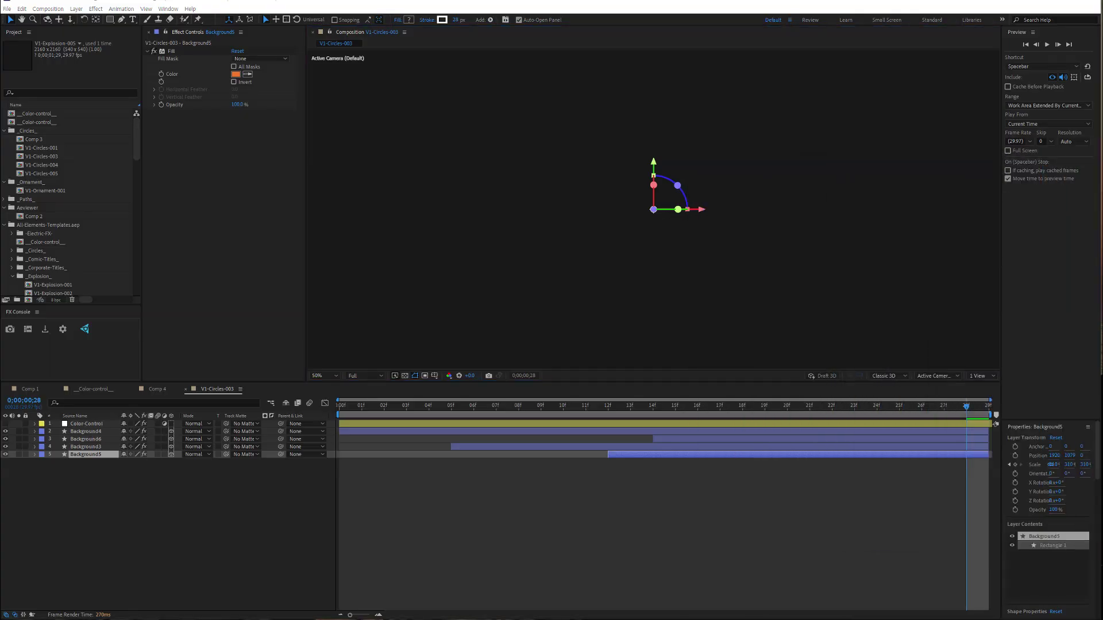
Play and scrub through the V1-Circles-003 animation to examine its expanding rings, keeping the script window out of the way
{"action": "key", "text": "comma"}
{"action": "left_click_drag", "start_coordinate": [477, 408], "coordinate": [354, 411]}
{"action": "key", "text": "space"}
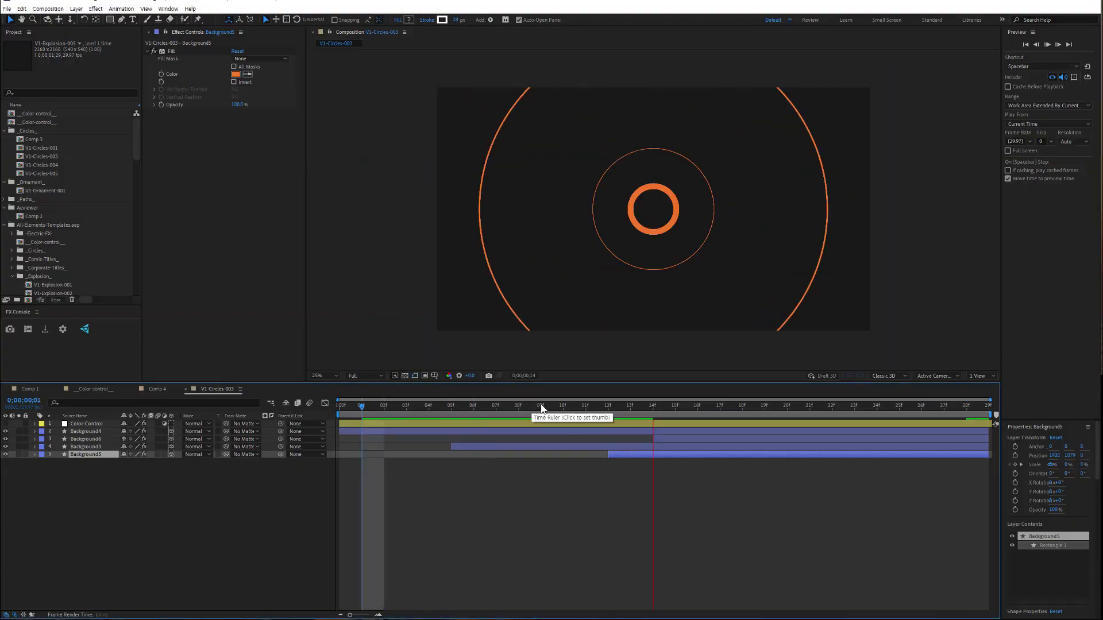
{"action": "left_click_drag", "start_coordinate": [537, 409], "coordinate": [563, 414]}
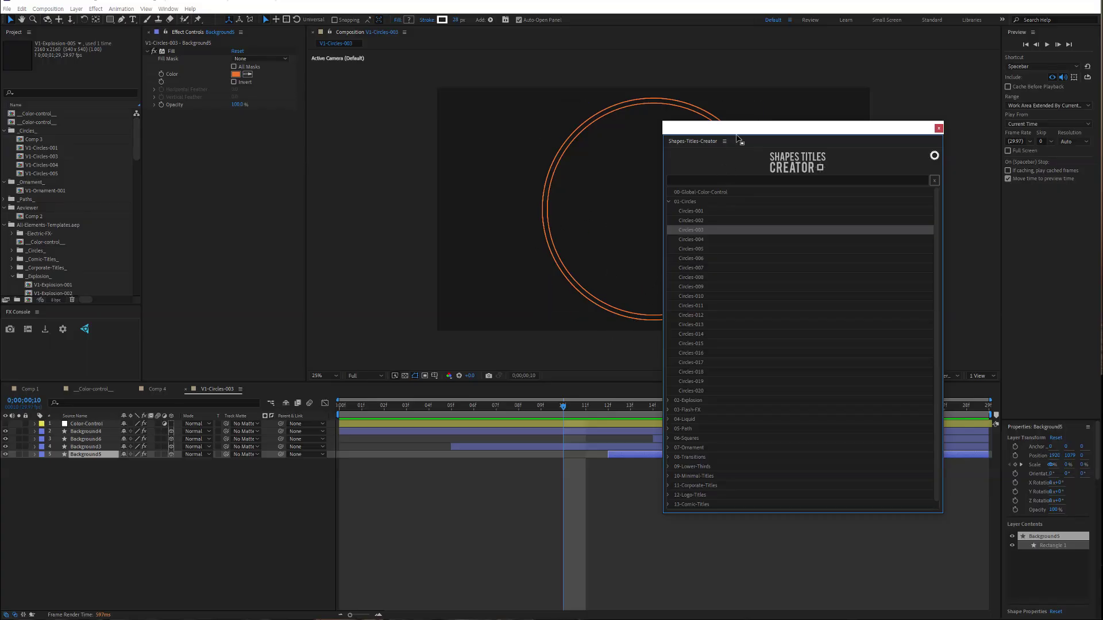
{"action": "left_click_drag", "start_coordinate": [742, 131], "coordinate": [1102, 131]}
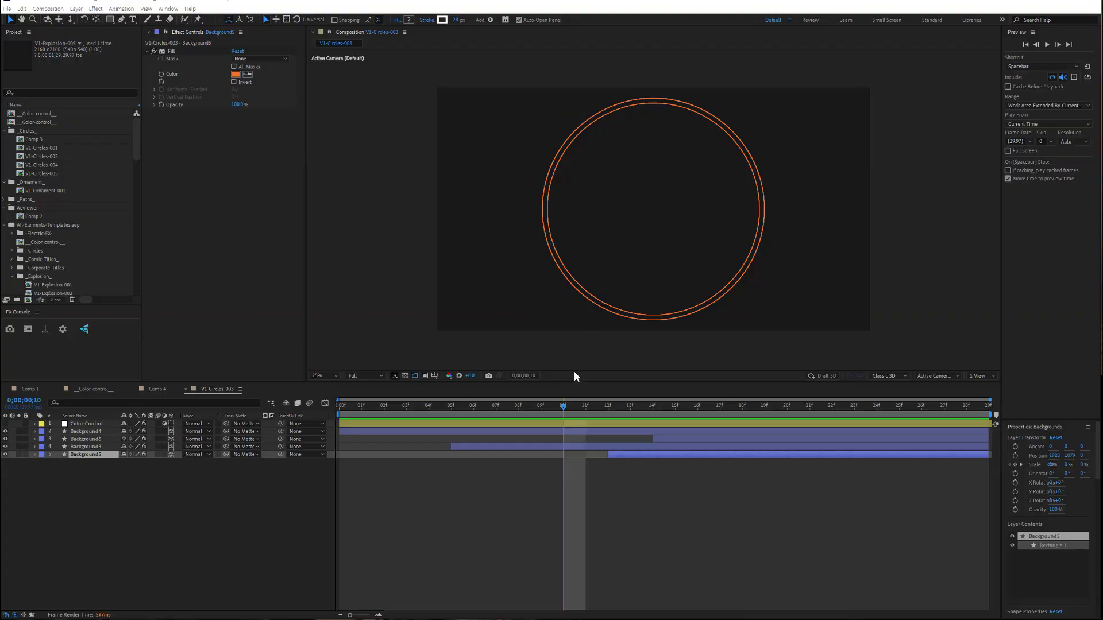
{"action": "left_click_drag", "start_coordinate": [531, 407], "coordinate": [854, 422]}
{"action": "left_click_drag", "start_coordinate": [739, 425], "coordinate": [703, 405]}
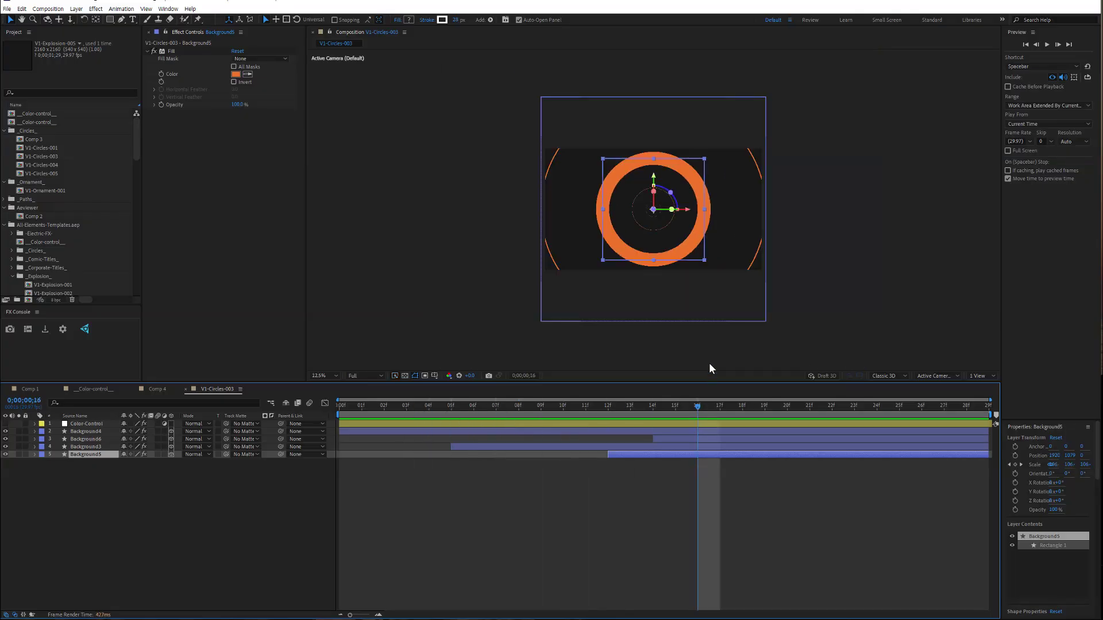
Select the Color-Control layer in V1-Circles-003 to examine its color settings, and clear the script window off the composition
{"action": "left_click", "coordinate": [518, 472]}
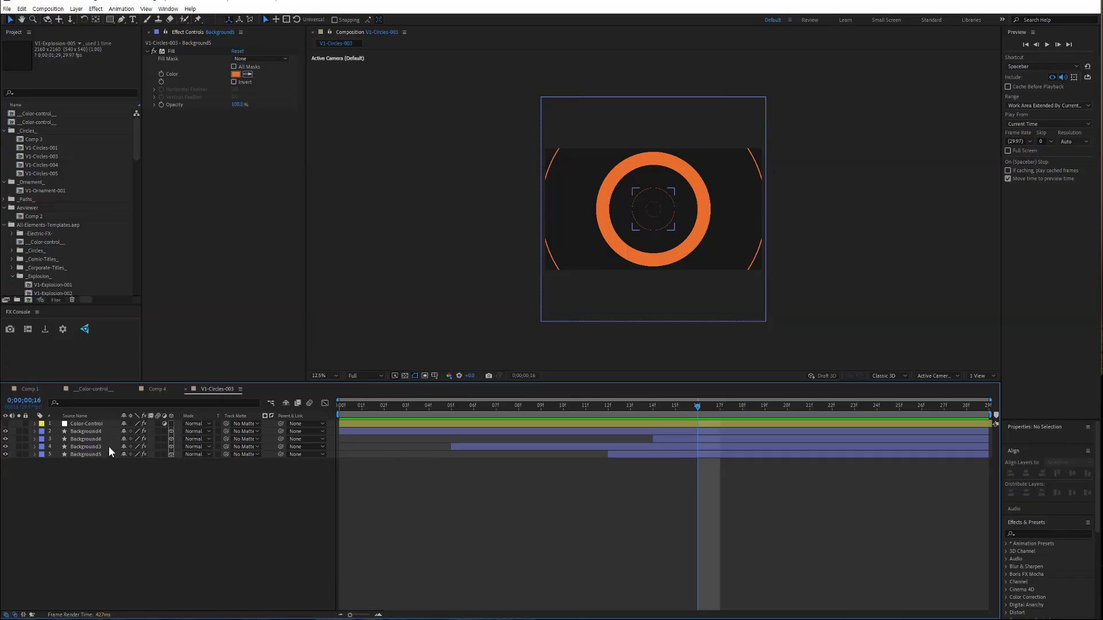
{"action": "left_click_drag", "start_coordinate": [1102, 79], "coordinate": [954, 92]}
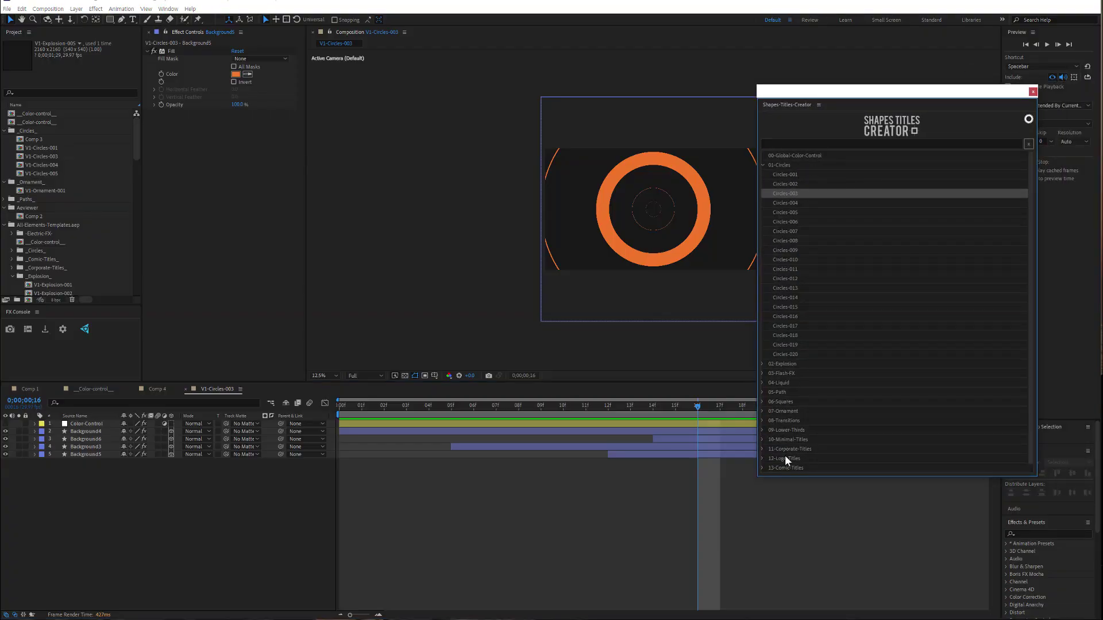
{"action": "left_click", "coordinate": [102, 425]}
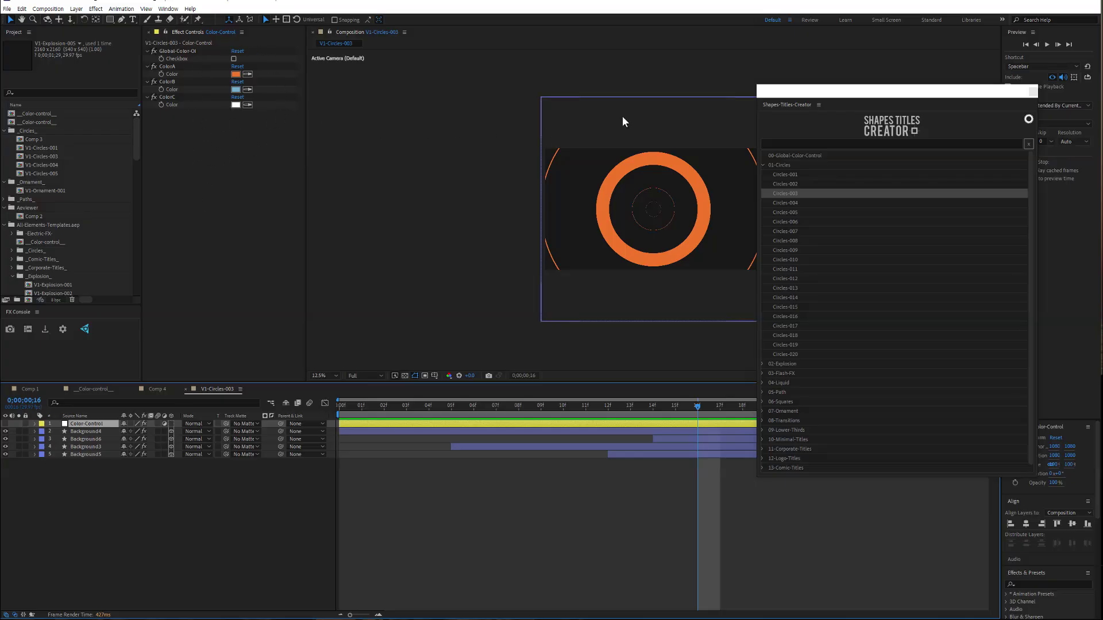
{"action": "left_click_drag", "start_coordinate": [784, 91], "coordinate": [1102, 92]}
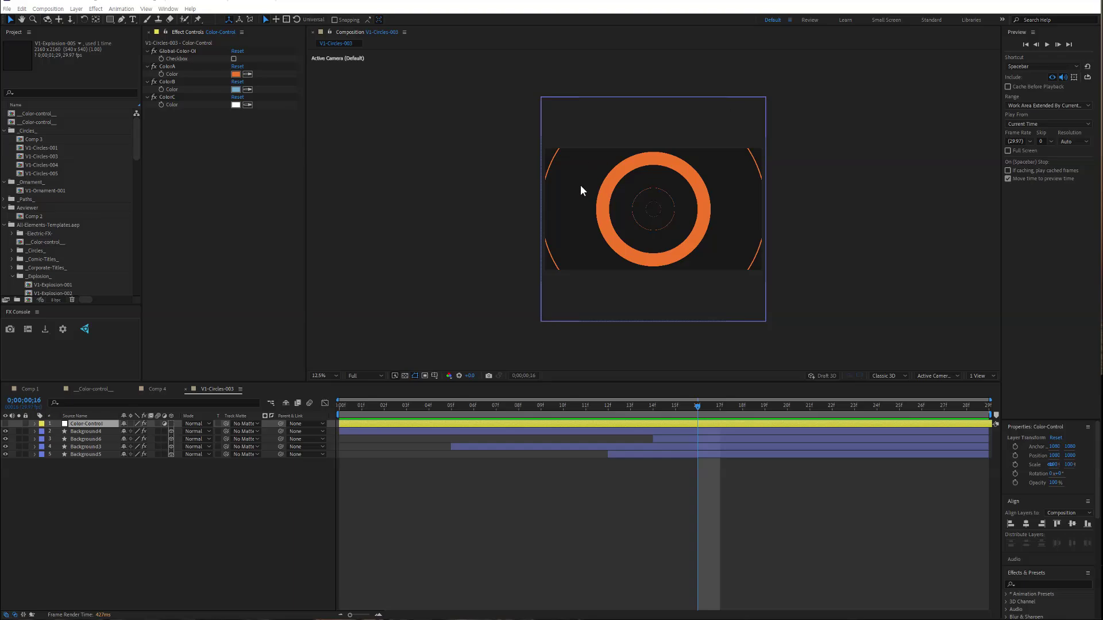
Examine the Background3 ring from frame 5 to frame 8 and hide the layer controls in the viewer
{"action": "left_click_drag", "start_coordinate": [500, 406], "coordinate": [456, 433]}
{"action": "left_click", "coordinate": [456, 446]}
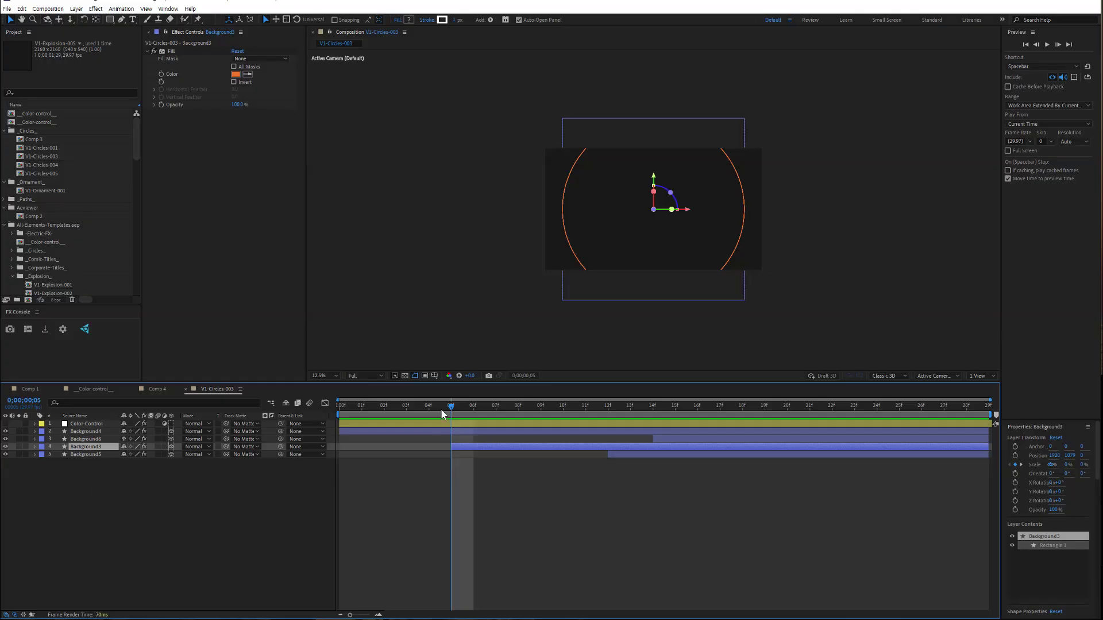
{"action": "left_click_drag", "start_coordinate": [451, 419], "coordinate": [520, 425]}
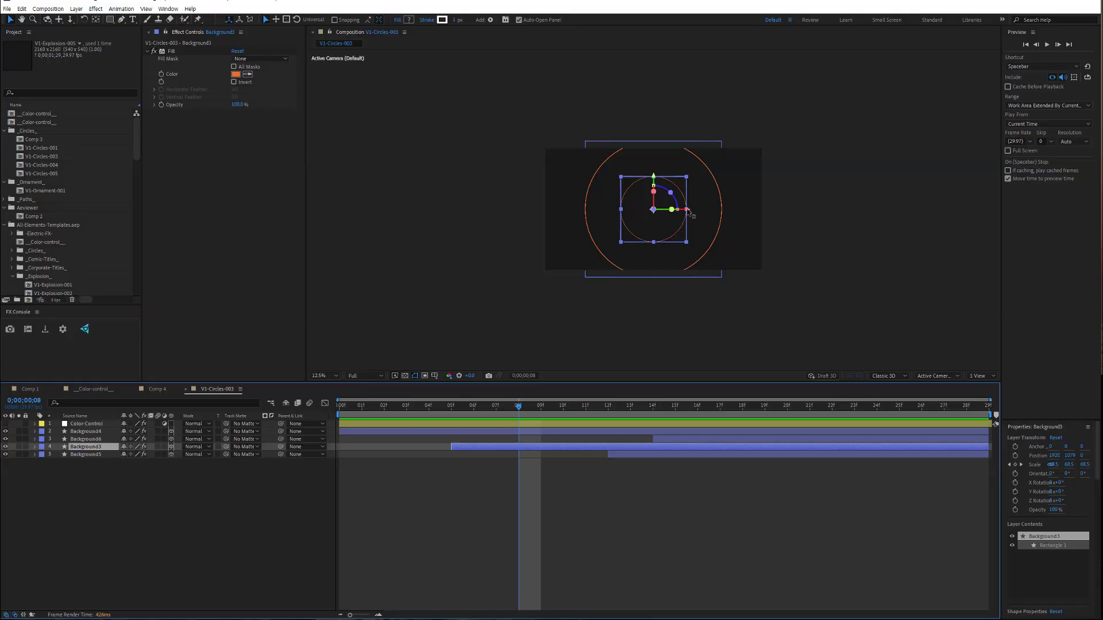
{"action": "key", "text": "ctrl+shift+h"}
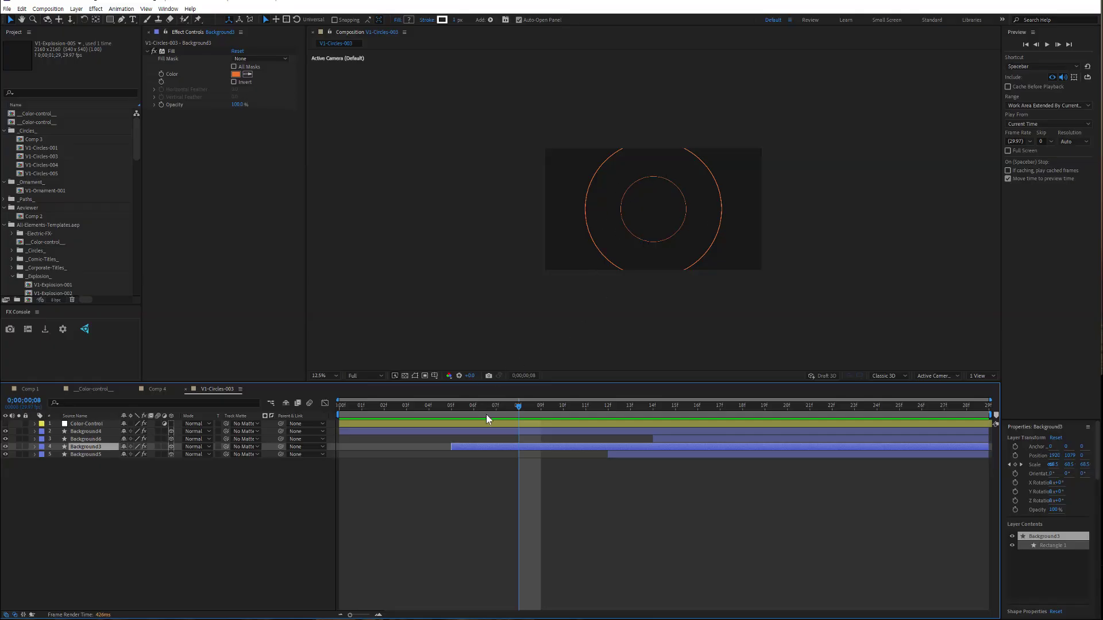
Examine the Background4 and Background5 ring layers, scrubbing through their animation from frame 5 to frame 19
{"action": "left_click", "coordinate": [481, 431]}
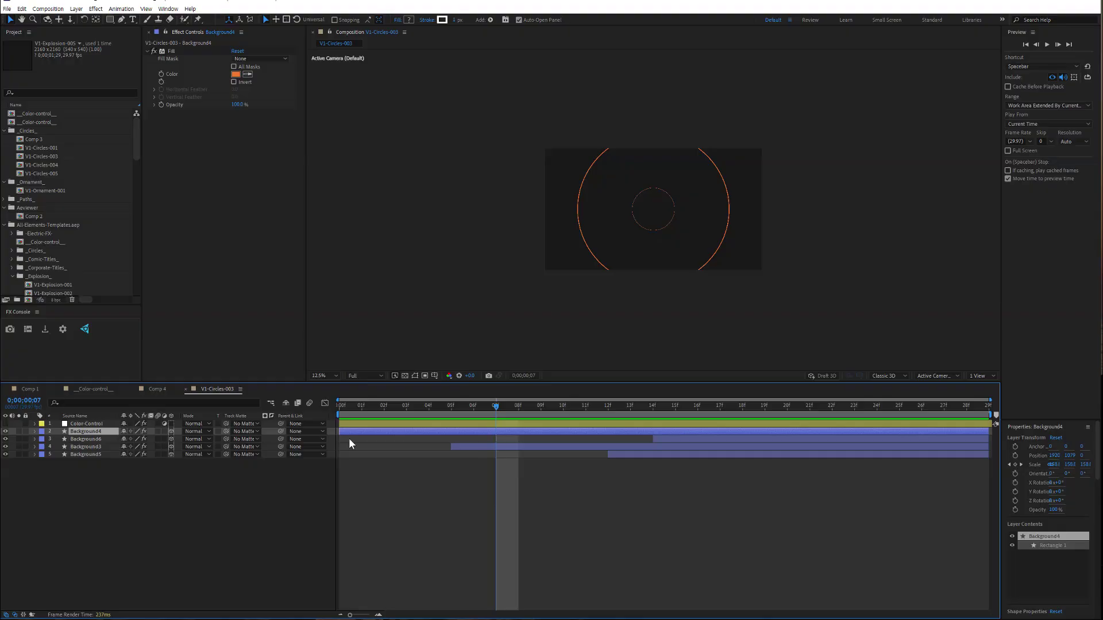
{"action": "left_click", "coordinate": [436, 419]}
{"action": "left_click", "coordinate": [450, 419]}
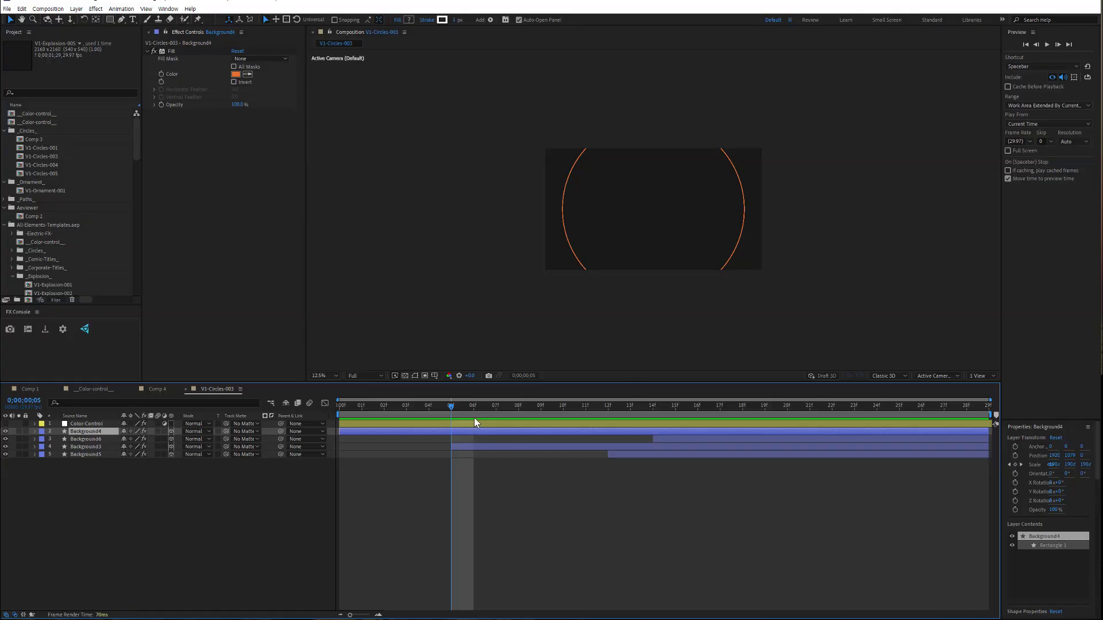
{"action": "left_click_drag", "start_coordinate": [453, 405], "coordinate": [630, 418]}
{"action": "left_click", "coordinate": [627, 453]}
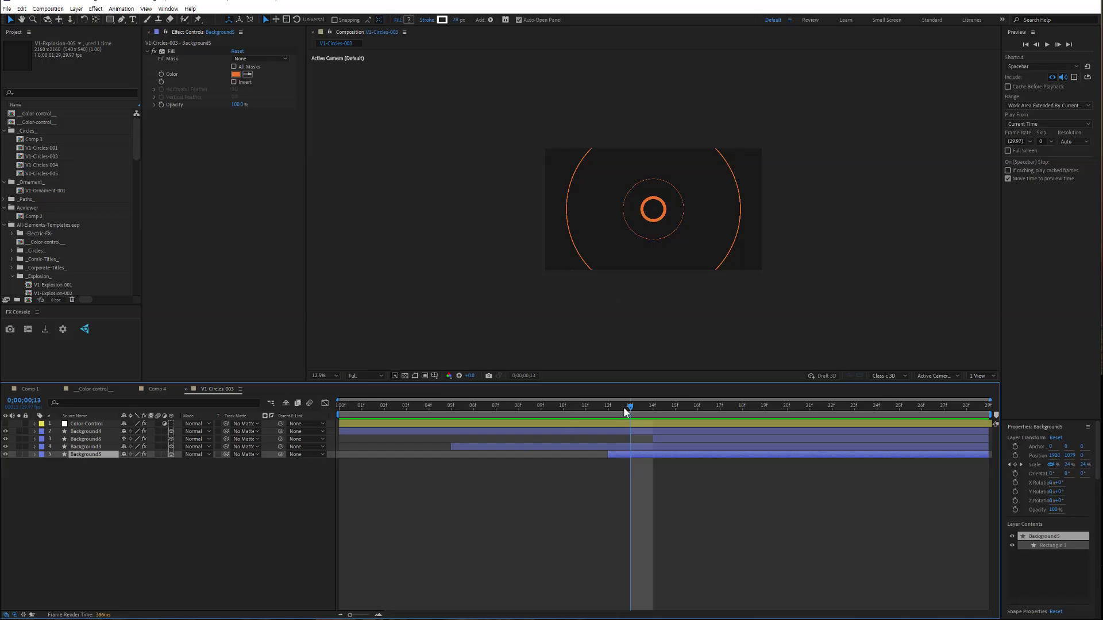
{"action": "left_click_drag", "start_coordinate": [631, 411], "coordinate": [766, 415]}
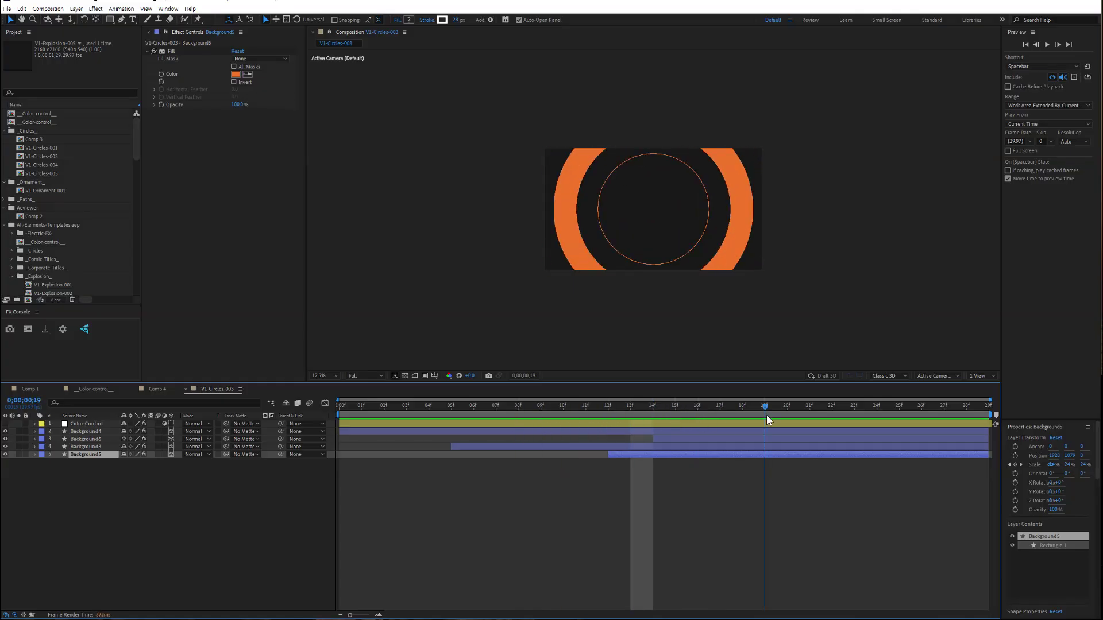
Compare the Color-Control layer's color settings with the Fill effect on the Background4 layer
{"action": "left_click", "coordinate": [108, 424]}
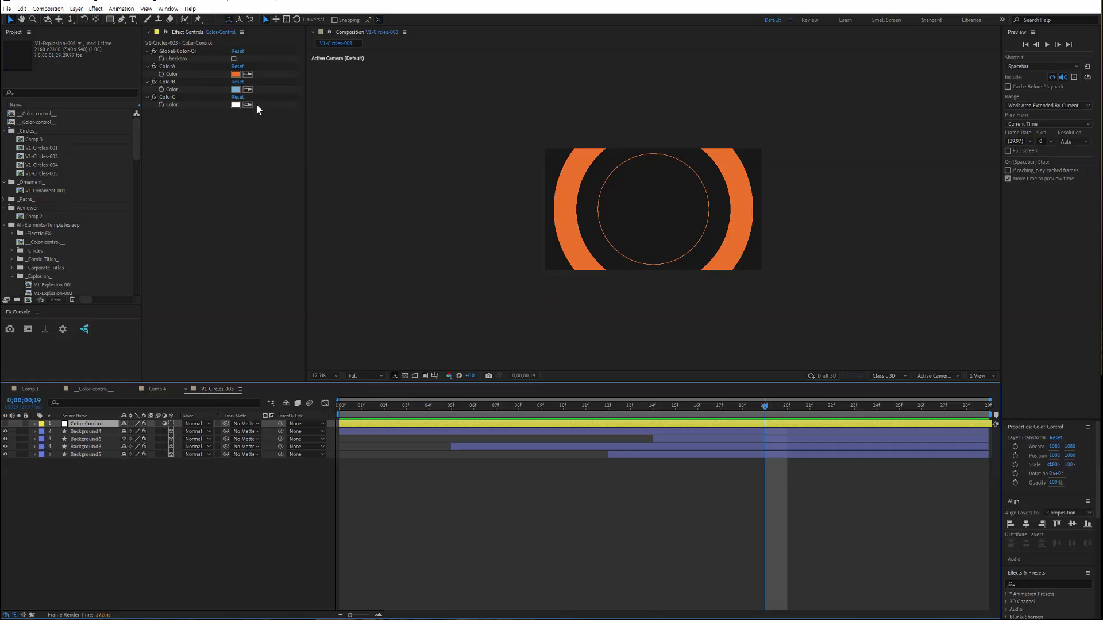
{"action": "left_click", "coordinate": [102, 433]}
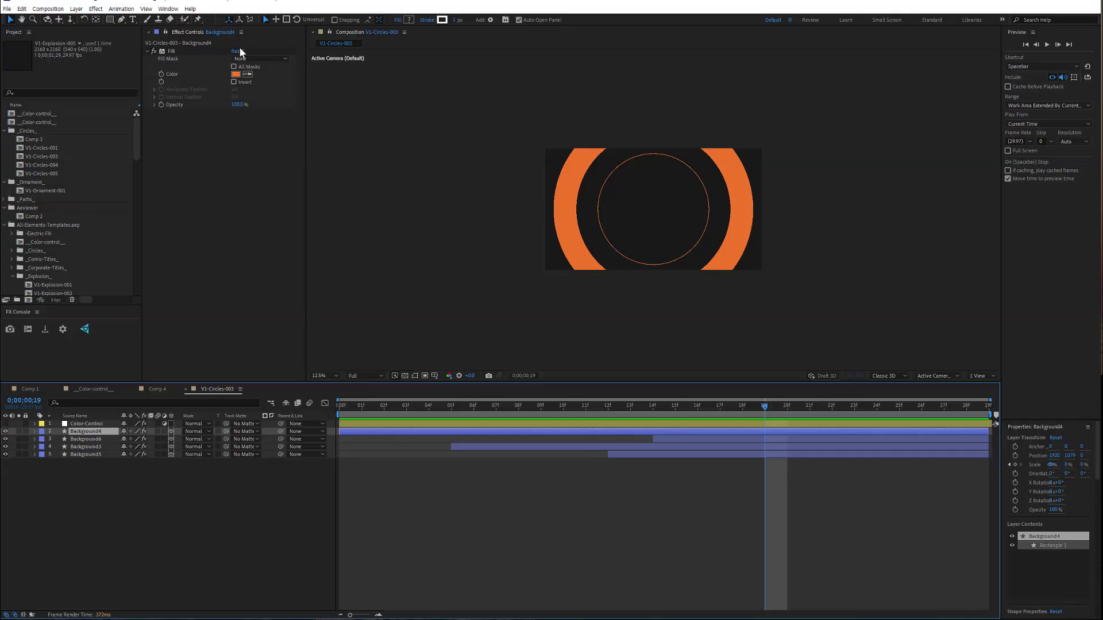
{"action": "left_click", "coordinate": [112, 425]}
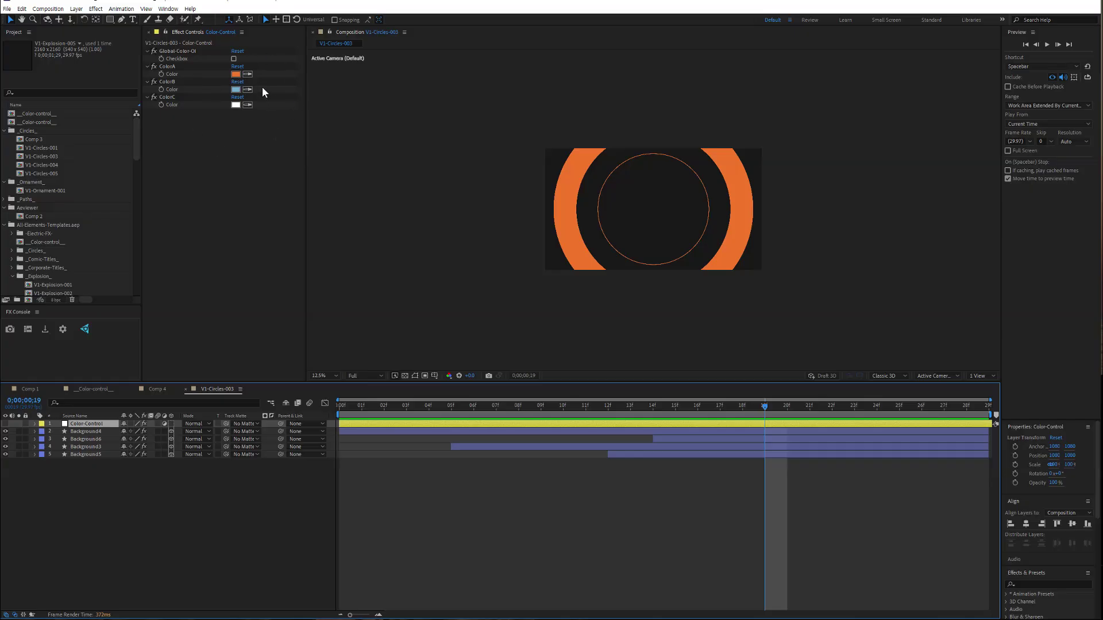
Set the Color-Control layer's ColorA to blue 2A4BF2 and scrub through the recolored rings
{"action": "left_click", "coordinate": [237, 74]}
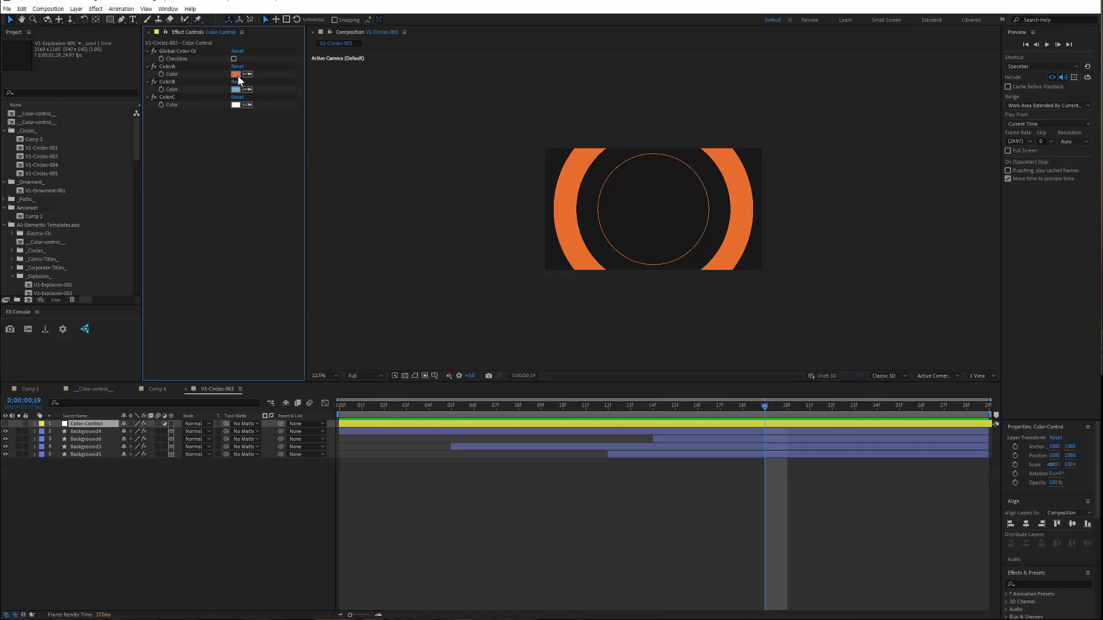
{"action": "type", "text": "2A4BF2"}
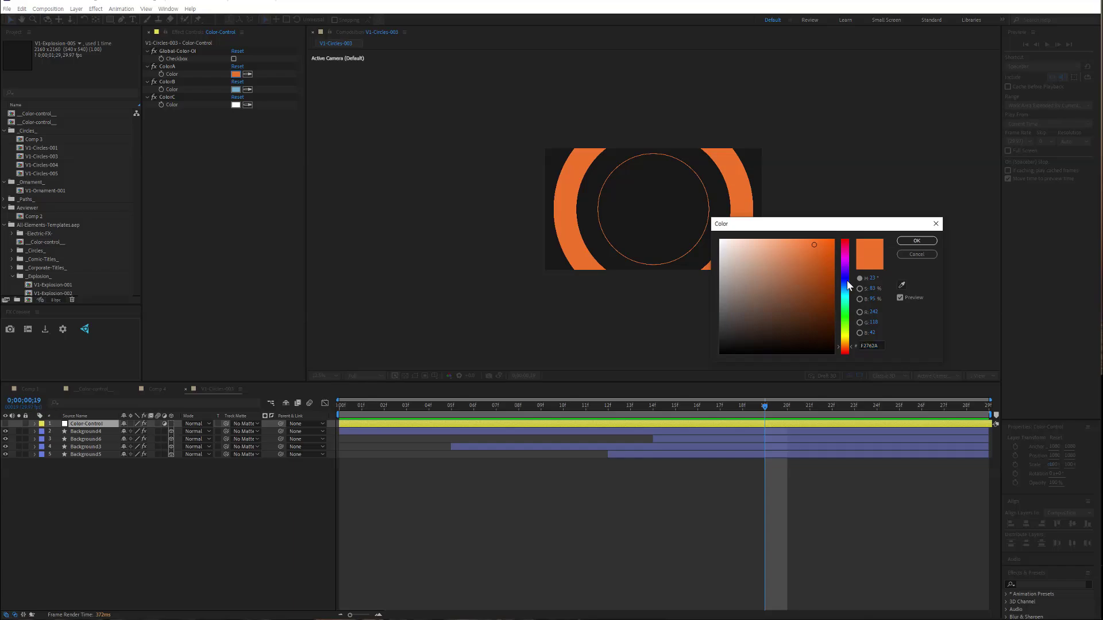
{"action": "left_click", "coordinate": [917, 242]}
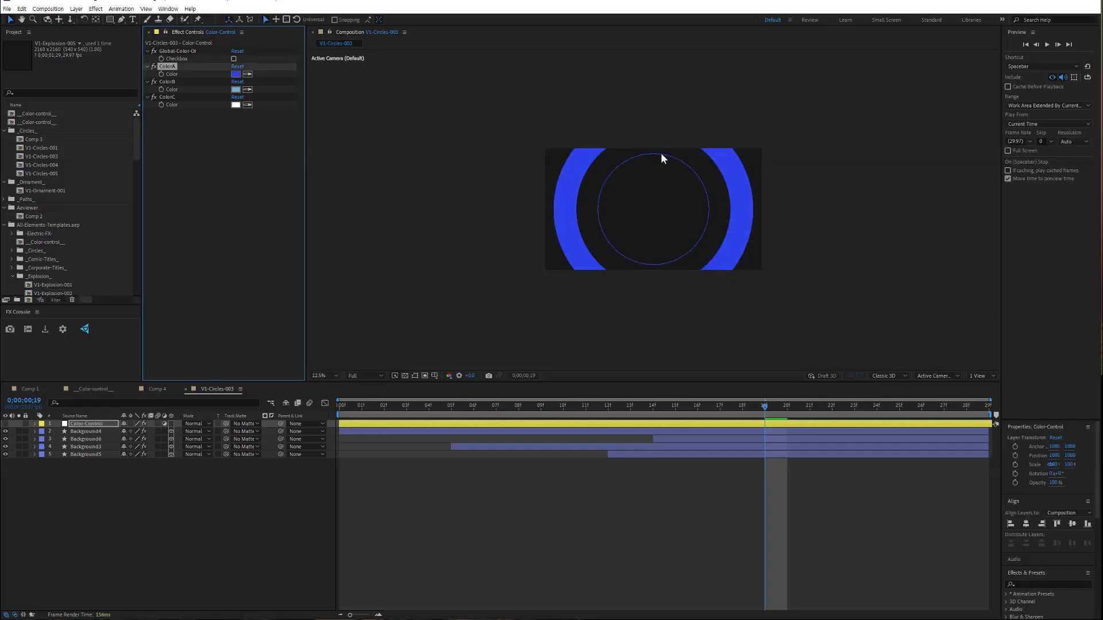
{"action": "left_click_drag", "start_coordinate": [597, 408], "coordinate": [732, 437]}
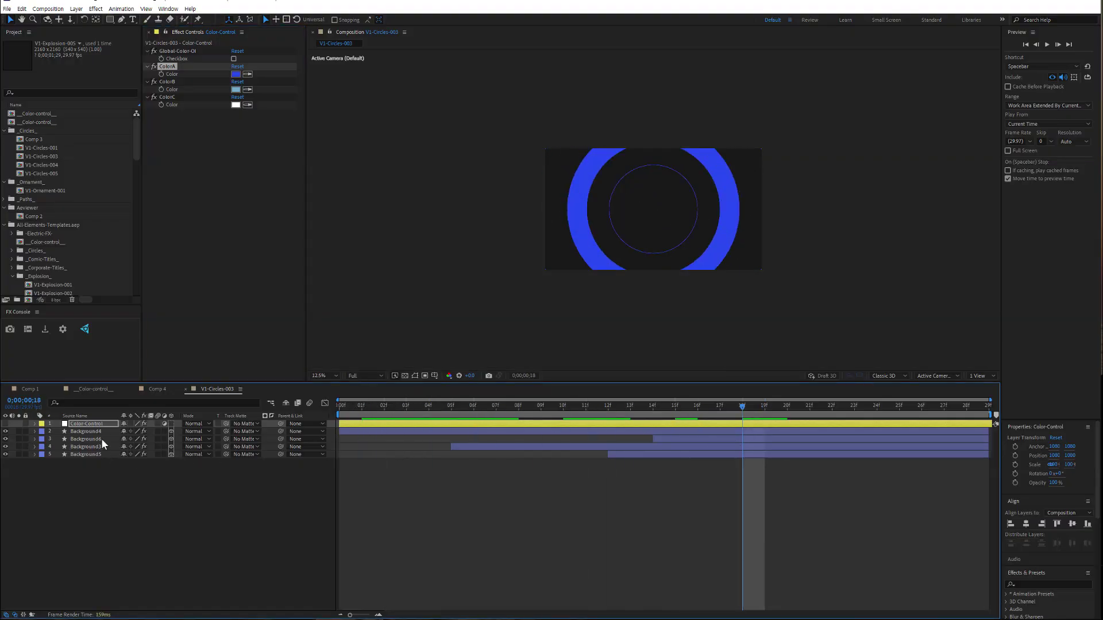
Scrub the V1-Circles-010 animation to frame 20 and examine the effects on Shape Layer 2
{"action": "left_click_drag", "start_coordinate": [428, 405], "coordinate": [705, 424]}
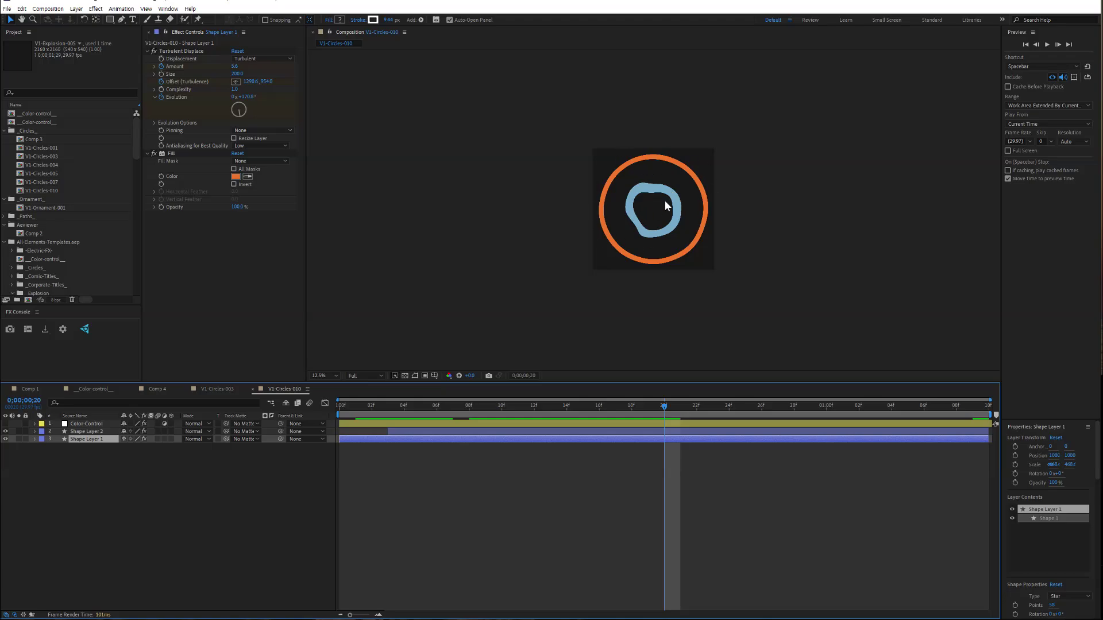
{"action": "left_click", "coordinate": [102, 431]}
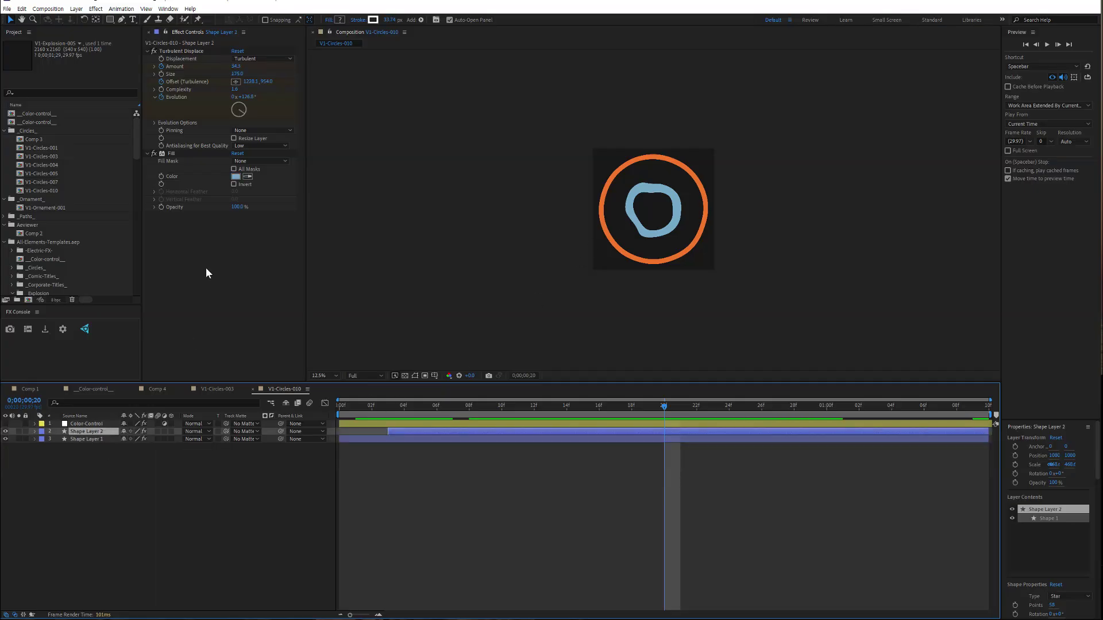
Set ColorA on the Color-Control layer of V1-Circles-010 to green 0DF57A
{"action": "left_click", "coordinate": [109, 423]}
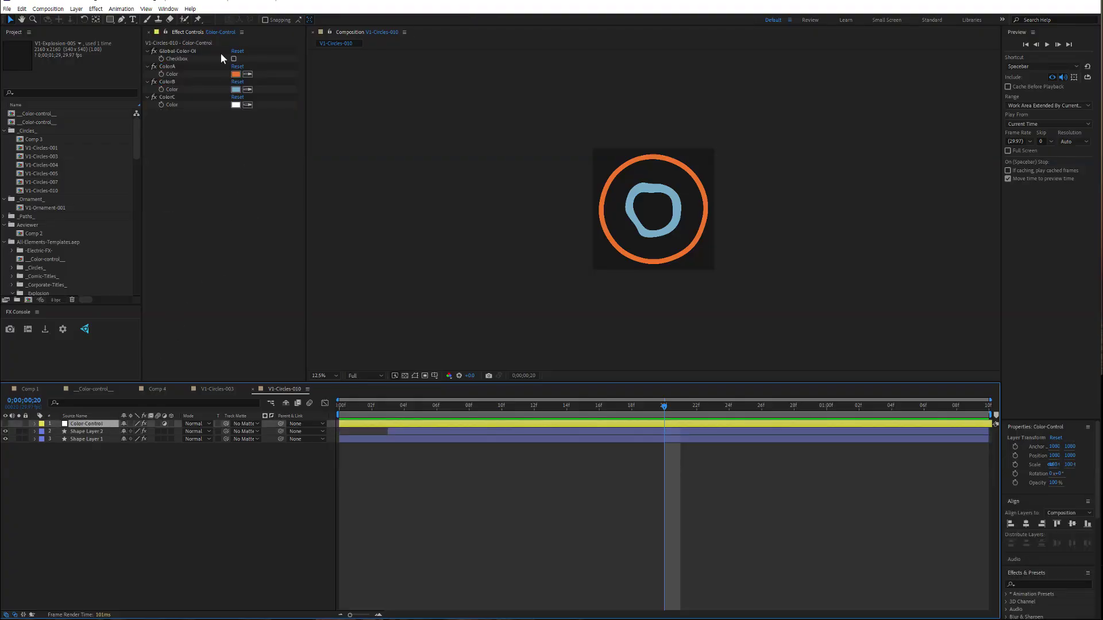
{"action": "left_click", "coordinate": [236, 74]}
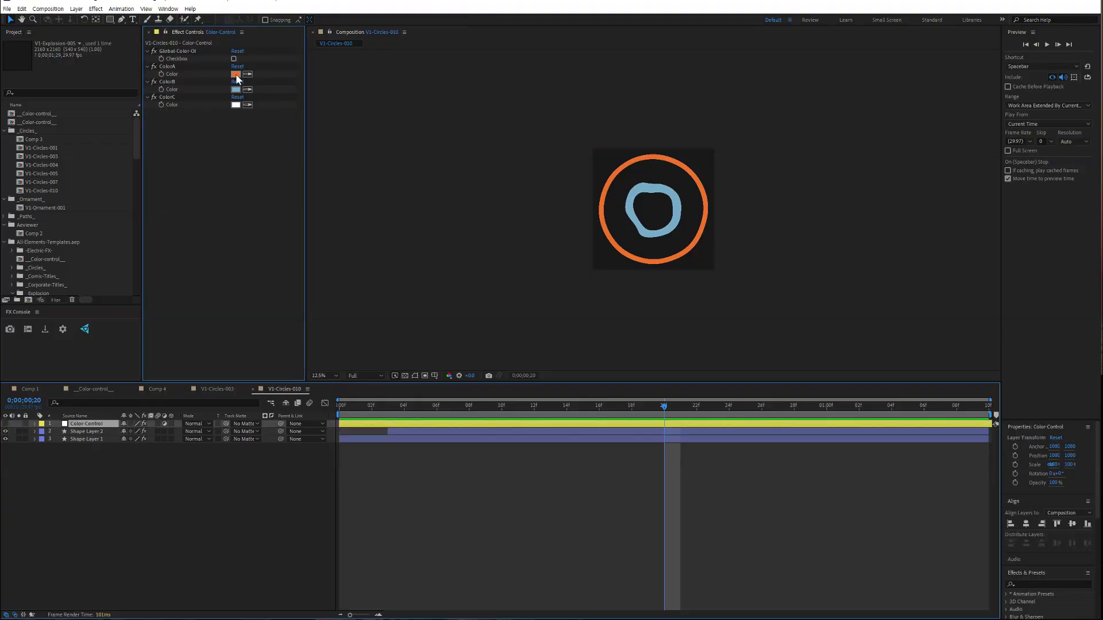
{"action": "left_click_drag", "start_coordinate": [844, 282], "coordinate": [844, 307]}
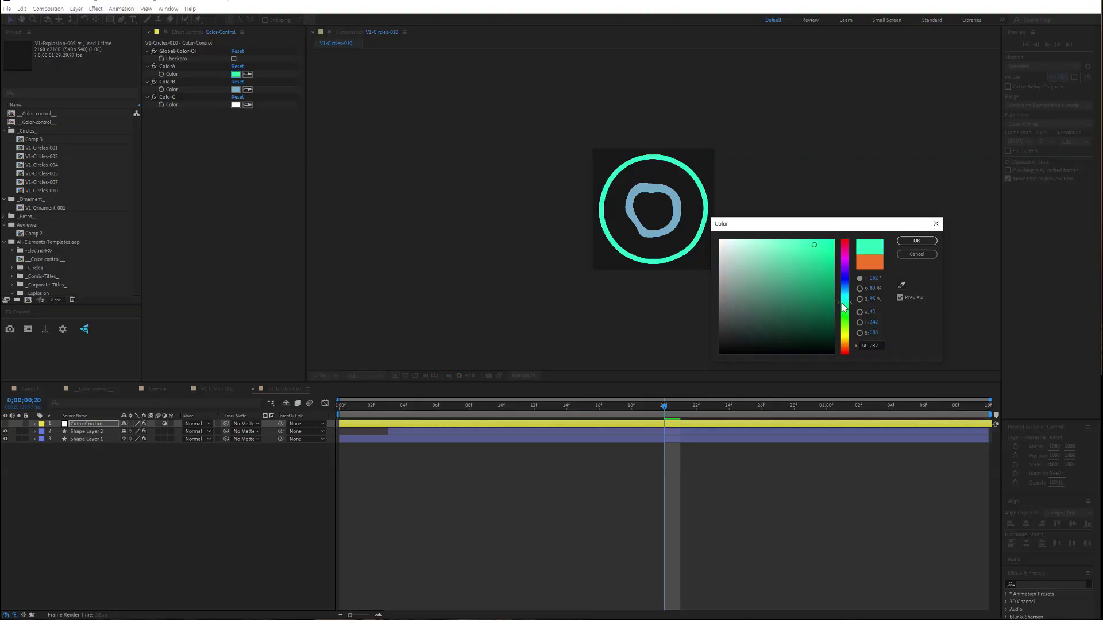
{"action": "left_click", "coordinate": [828, 243]}
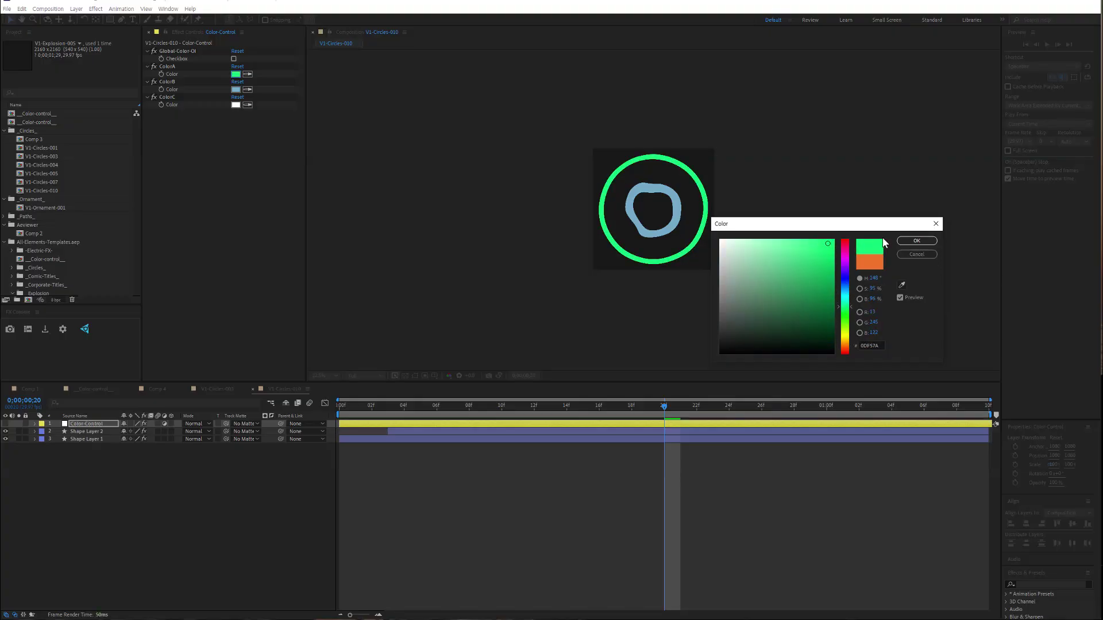
{"action": "left_click", "coordinate": [917, 241]}
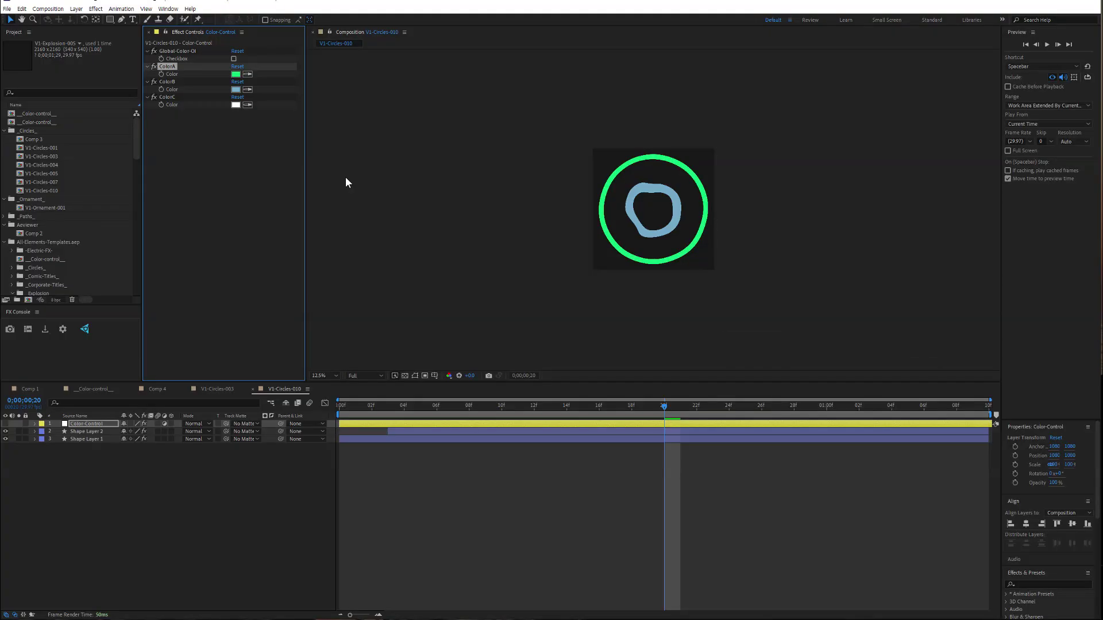
Set ColorB on the Color-Control layer of V1-Circles-010 to crimson EA155B
{"action": "left_click", "coordinate": [235, 89]}
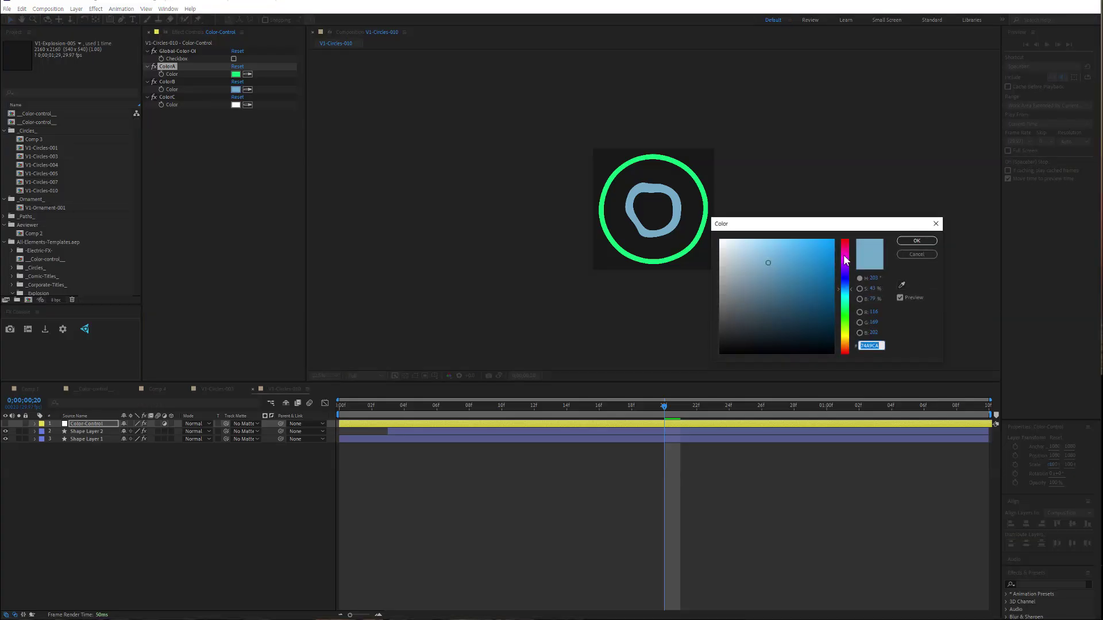
{"action": "left_click_drag", "start_coordinate": [845, 260], "coordinate": [845, 246]}
{"action": "left_click", "coordinate": [824, 248]}
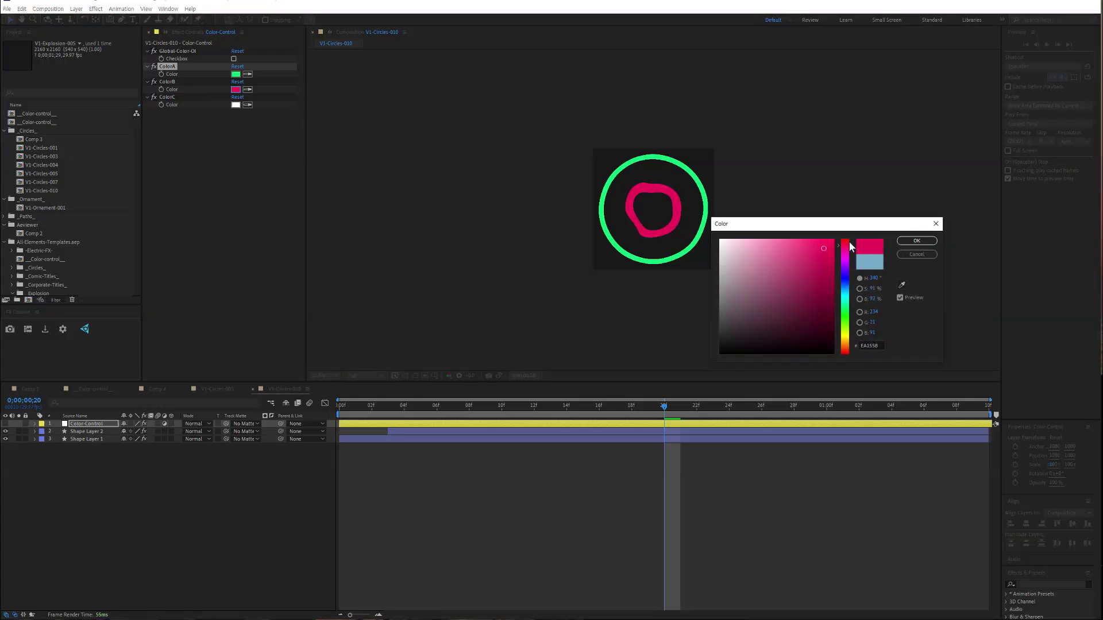
{"action": "left_click", "coordinate": [917, 242]}
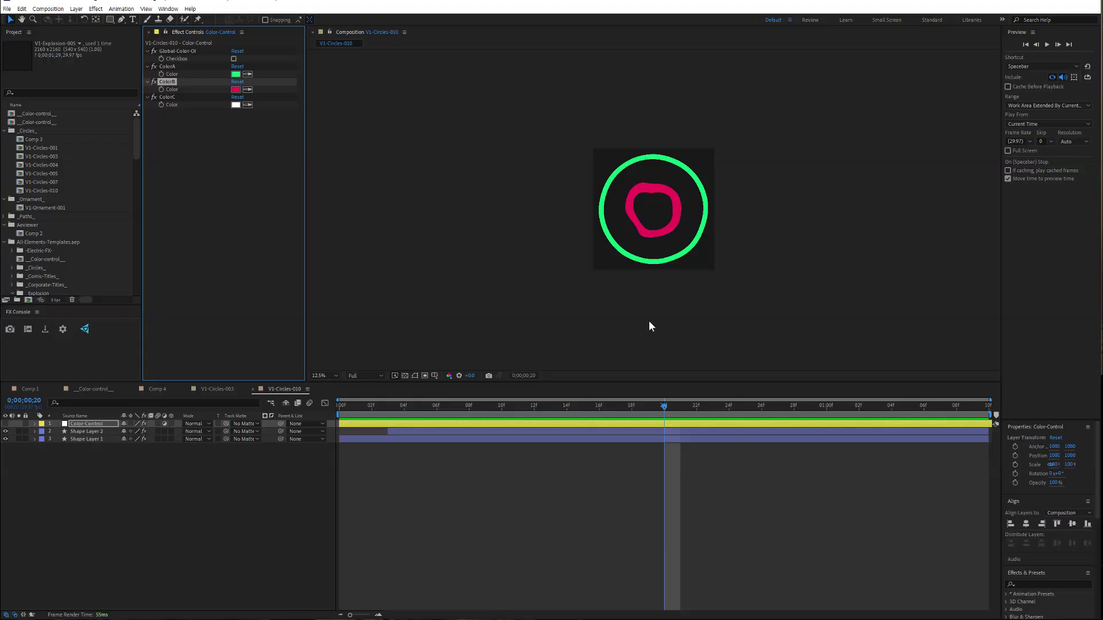
Move the script window aside and compare the recolored rings in the V1-Circles-010 and V1-Circles-003 compositions
{"action": "left_click_drag", "start_coordinate": [483, 403], "coordinate": [648, 407]}
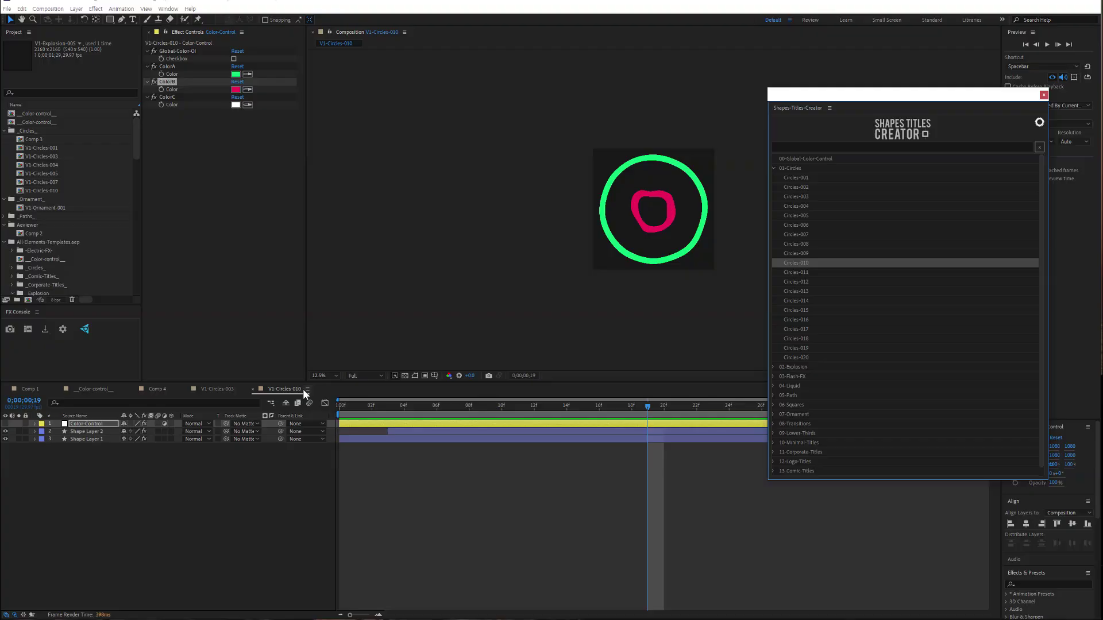
{"action": "left_click_drag", "start_coordinate": [829, 96], "coordinate": [1100, 112]}
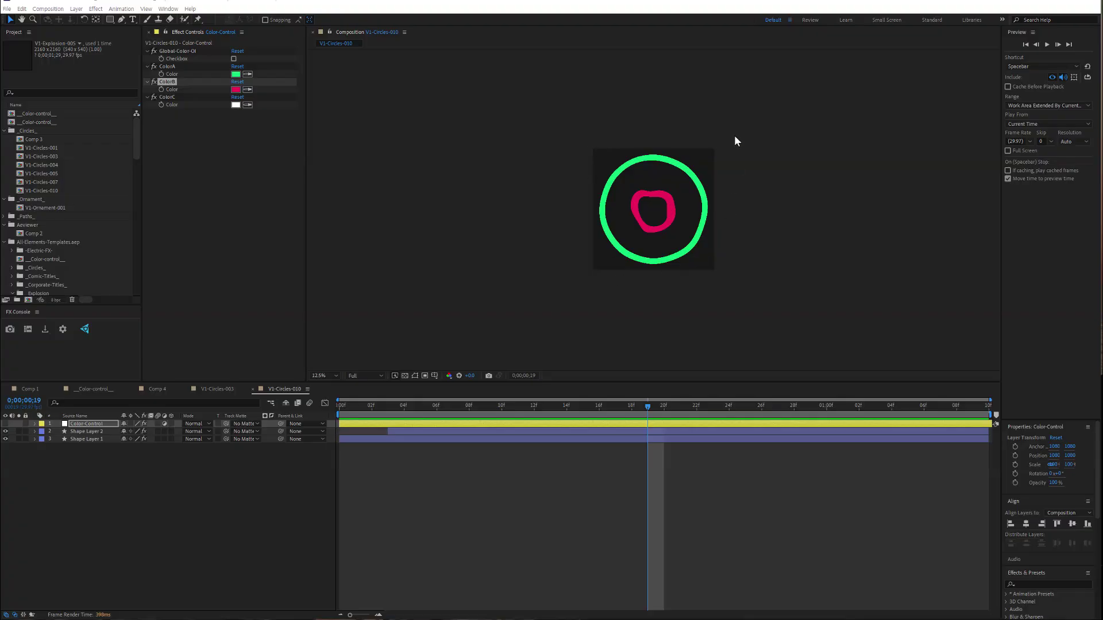
{"action": "left_click", "coordinate": [209, 389]}
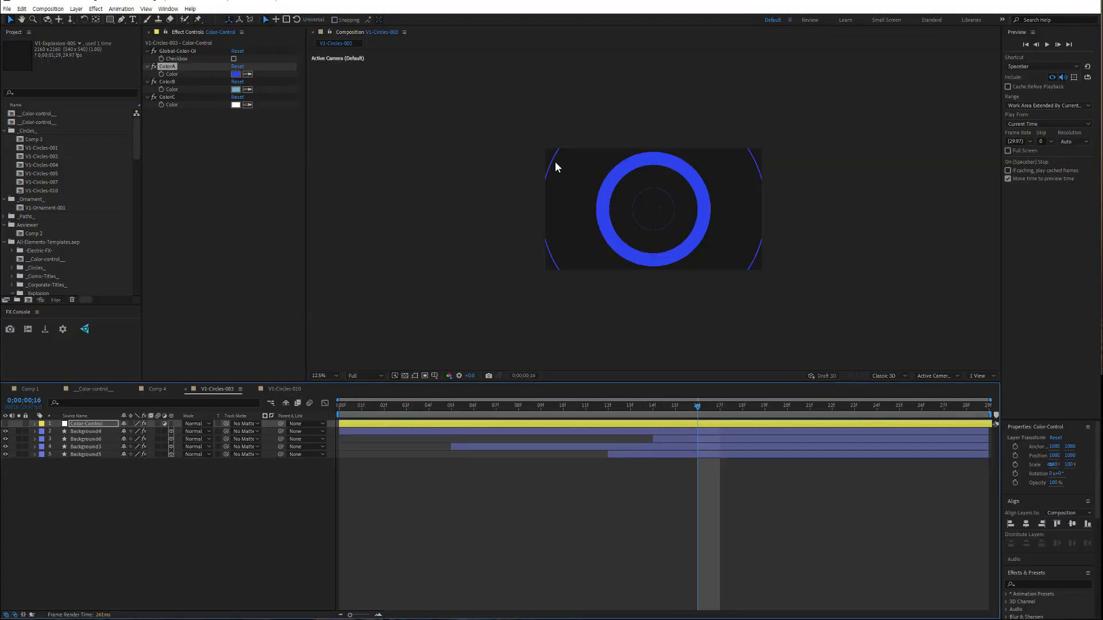
{"action": "left_click", "coordinate": [297, 388]}
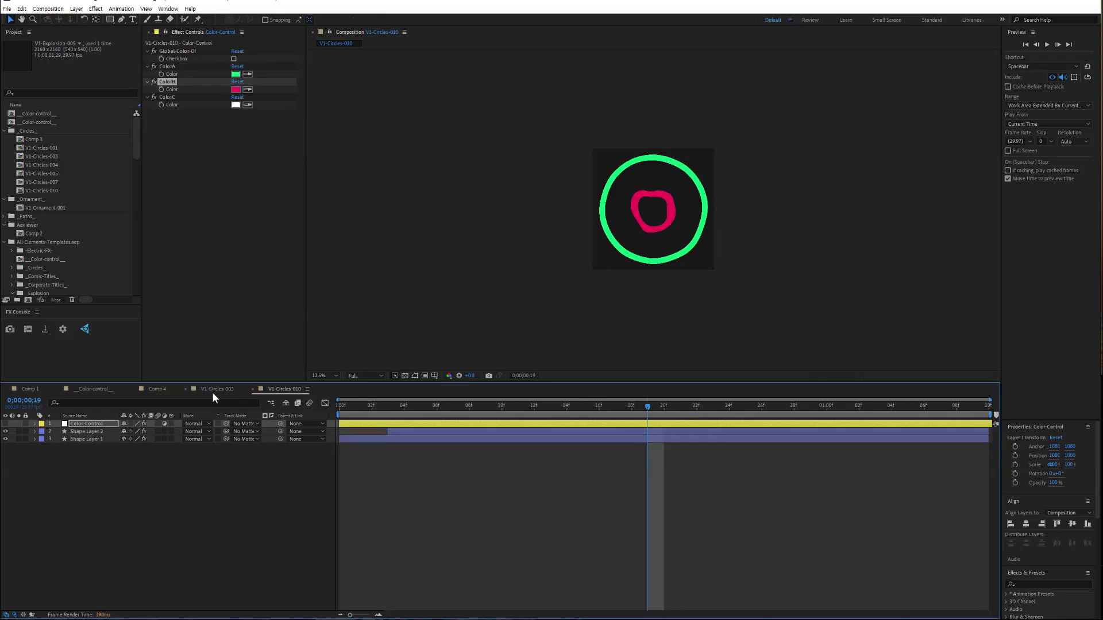
{"action": "left_click", "coordinate": [159, 390]}
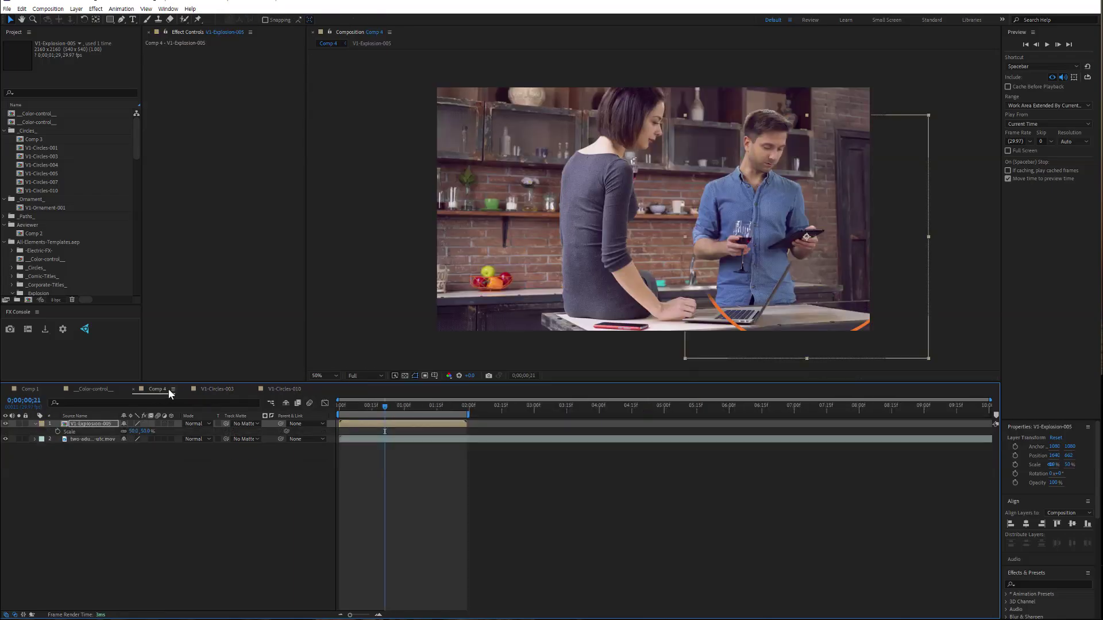
Create a new 1920 x 1080 composition lasting 10 seconds at 29.97 fps
{"action": "left_click", "coordinate": [30, 301]}
{"action": "left_click", "coordinate": [635, 411]}
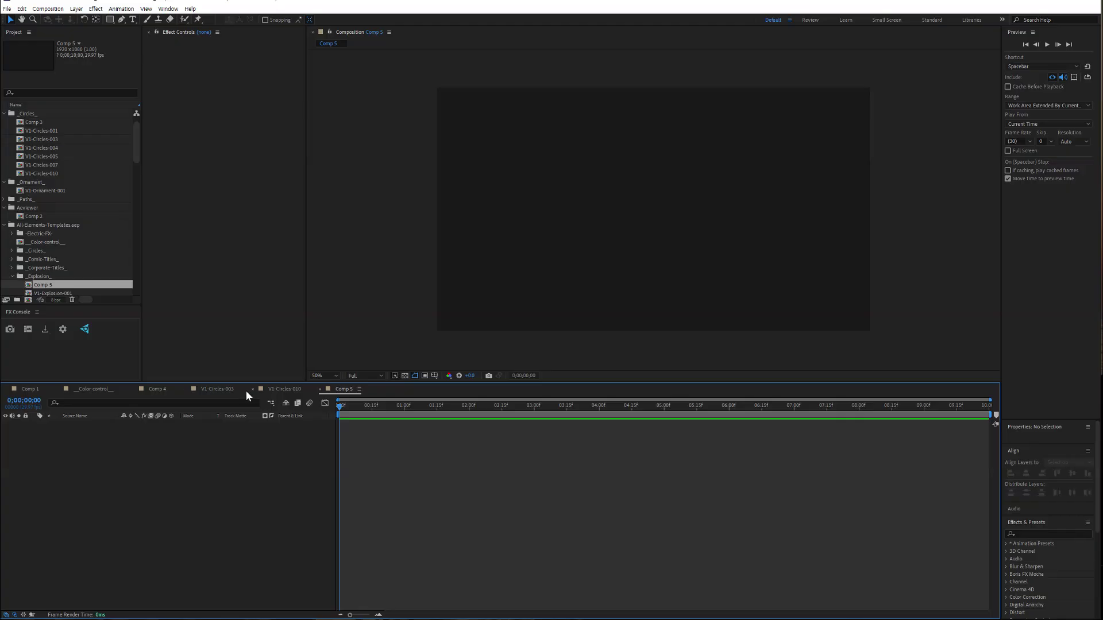
{"action": "left_click", "coordinate": [228, 390]}
{"action": "left_click", "coordinate": [282, 389]}
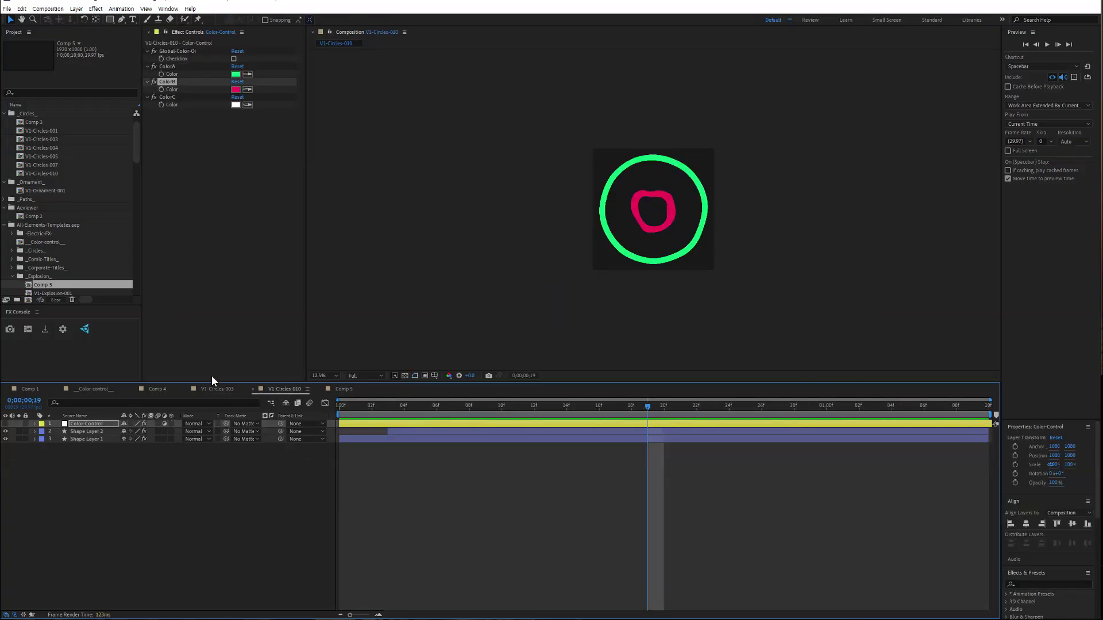
Place V1-Circles-003 at the start of Comp 5 and V1-Circles-010 directly after it, at about 1 second
{"action": "left_click", "coordinate": [47, 174]}
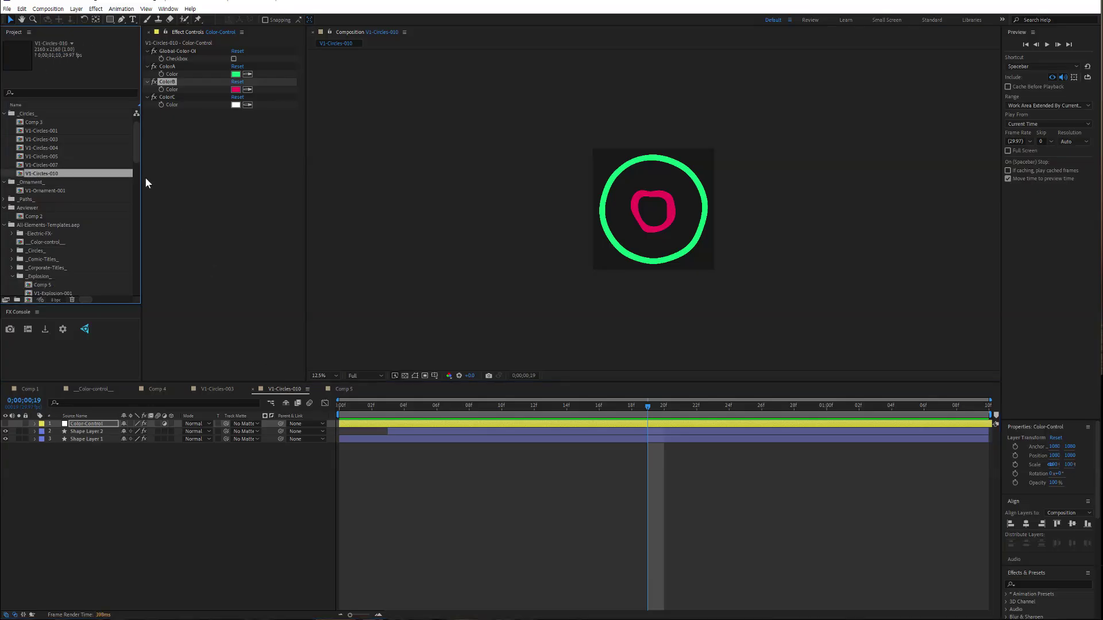
{"action": "left_click", "coordinate": [221, 389]}
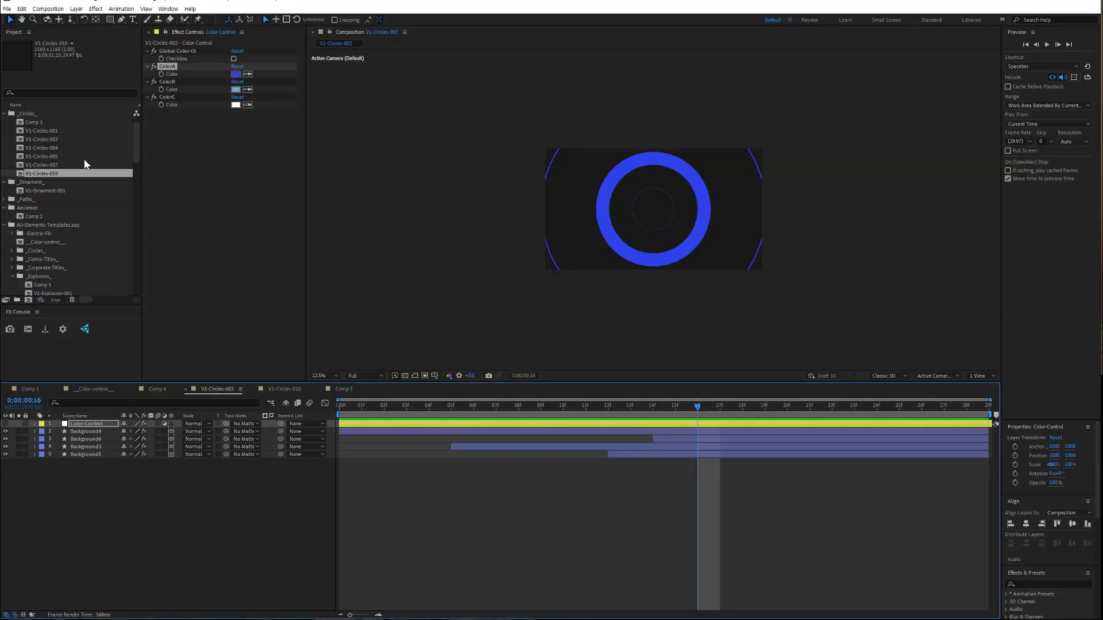
{"action": "left_click", "coordinate": [356, 392]}
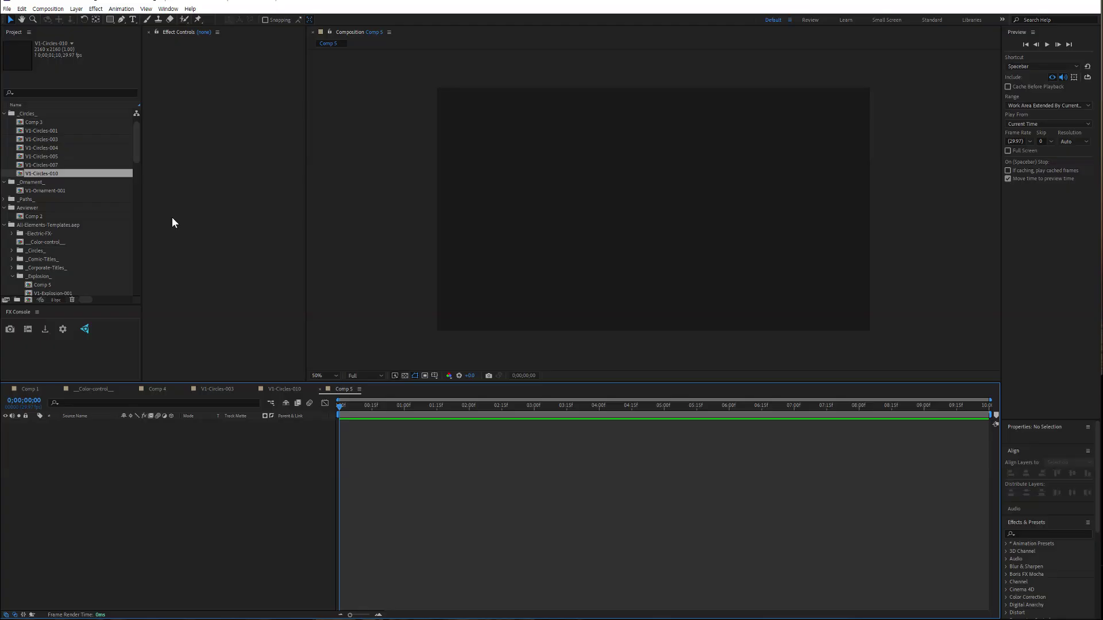
{"action": "left_click_drag", "start_coordinate": [84, 142], "coordinate": [192, 432]}
{"action": "left_click_drag", "start_coordinate": [94, 173], "coordinate": [444, 430]}
{"action": "left_click", "coordinate": [360, 405]}
{"action": "left_click_drag", "start_coordinate": [355, 404], "coordinate": [363, 410]}
Scale the V1-Circles-003 layer in Comp 5 to 31% and scrub through both circle elements
{"action": "left_click", "coordinate": [115, 424]}
{"action": "key", "text": "s"}
{"action": "left_click_drag", "start_coordinate": [145, 431], "coordinate": [119, 431]}
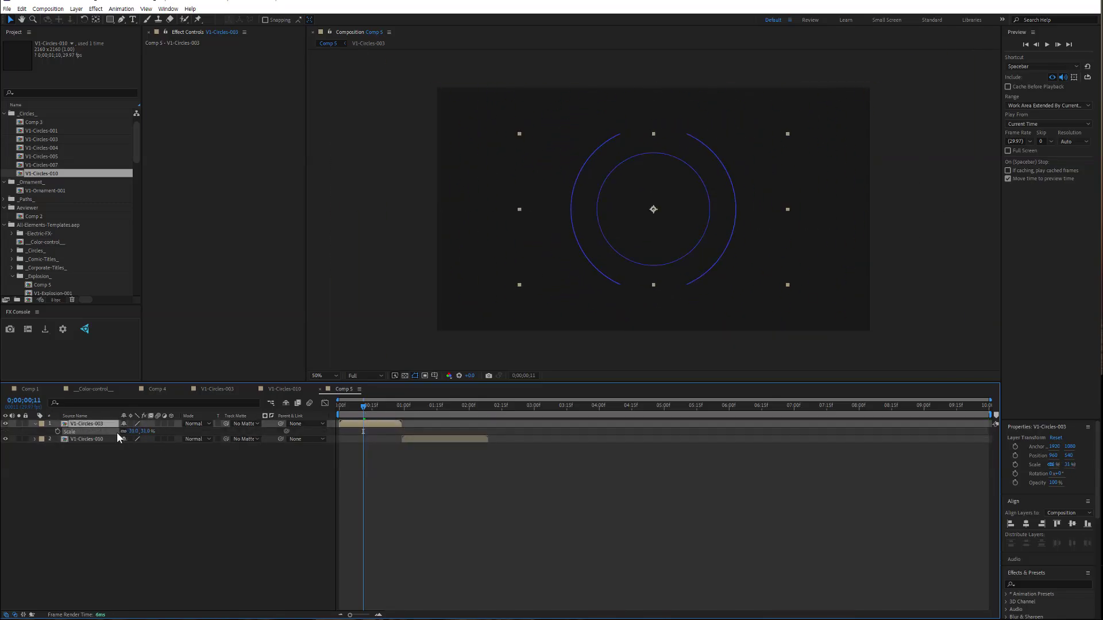
{"action": "left_click", "coordinate": [361, 416]}
{"action": "mouse_move", "coordinate": [361, 418]}
{"action": "left_mouse_down"}
{"action": "mouse_move", "coordinate": [376, 419]}
{"action": "mouse_move", "coordinate": [347, 420]}
{"action": "mouse_move", "coordinate": [362, 422]}
{"action": "left_mouse_up"}
{"action": "left_click_drag", "start_coordinate": [377, 407], "coordinate": [432, 429]}
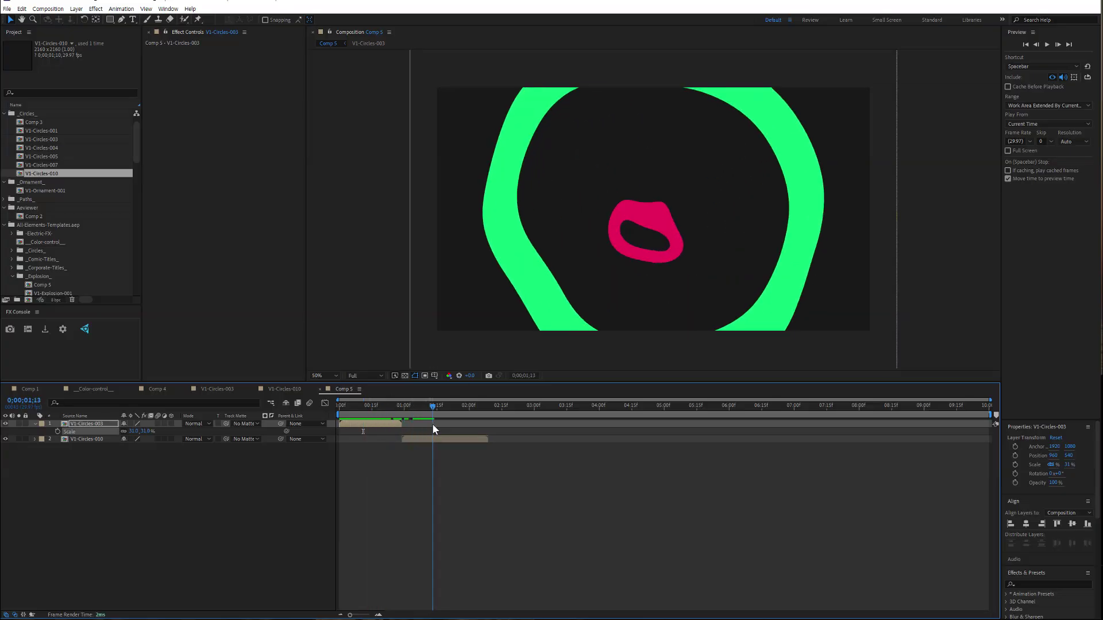
Scale the V1-Circles-010 layer in Comp 5 to 10%
{"action": "left_click", "coordinate": [432, 439]}
{"action": "key", "text": "s"}
{"action": "left_click_drag", "start_coordinate": [149, 447], "coordinate": [114, 451]}
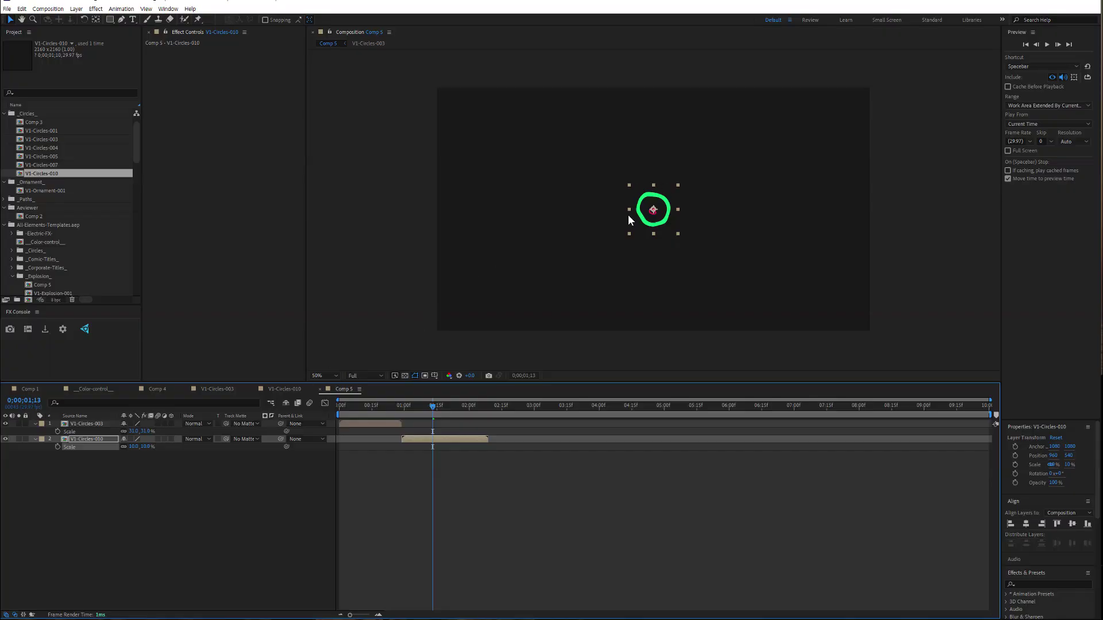
{"action": "left_click_drag", "start_coordinate": [435, 409], "coordinate": [382, 431]}
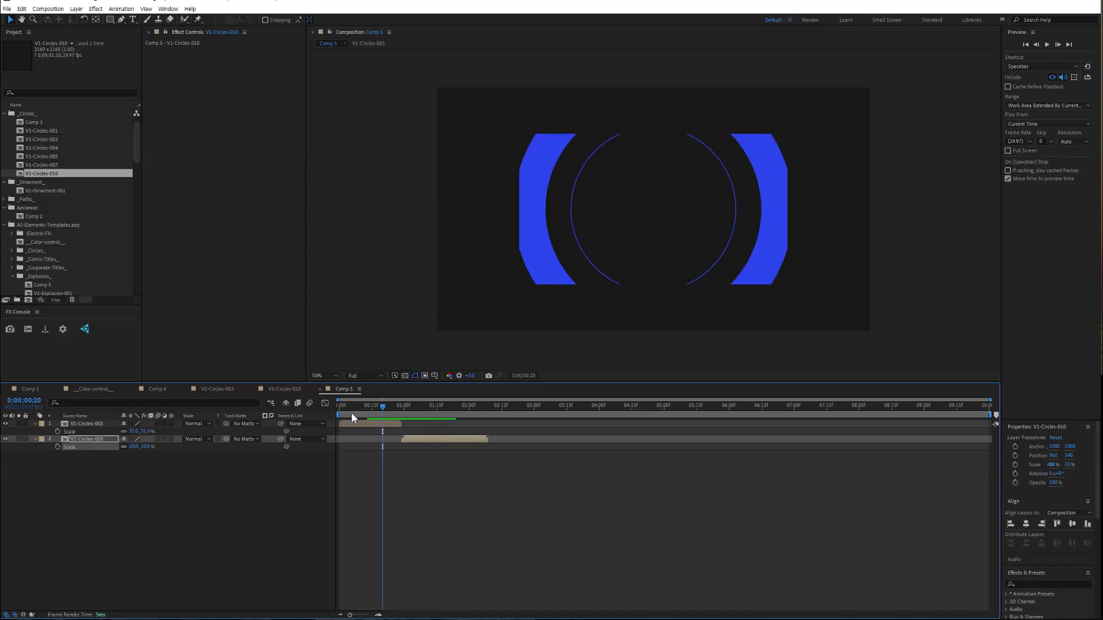
Scrub through the V1-Circles-010 and V1-Circles-003 source compositions and examine how their ring animations play
{"action": "left_click", "coordinate": [295, 389]}
{"action": "left_click_drag", "start_coordinate": [385, 402], "coordinate": [583, 418]}
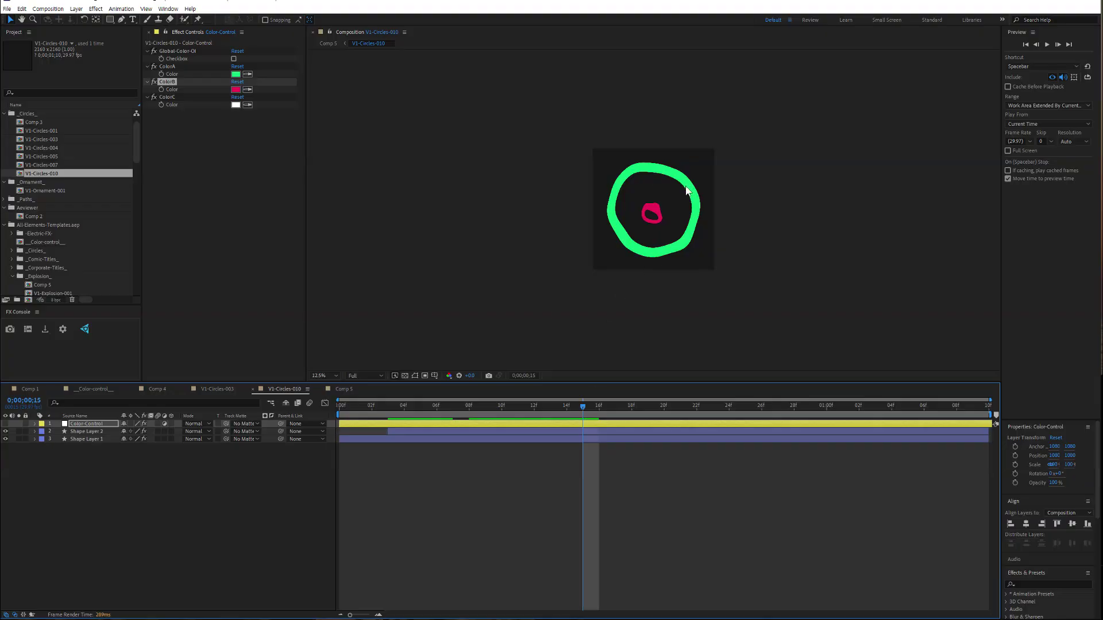
{"action": "left_click", "coordinate": [228, 389]}
{"action": "left_click", "coordinate": [103, 424]}
{"action": "mouse_move", "coordinate": [463, 405]}
{"action": "left_mouse_down"}
{"action": "mouse_move", "coordinate": [367, 412]}
{"action": "mouse_move", "coordinate": [773, 419]}
{"action": "mouse_move", "coordinate": [474, 422]}
{"action": "left_mouse_up"}
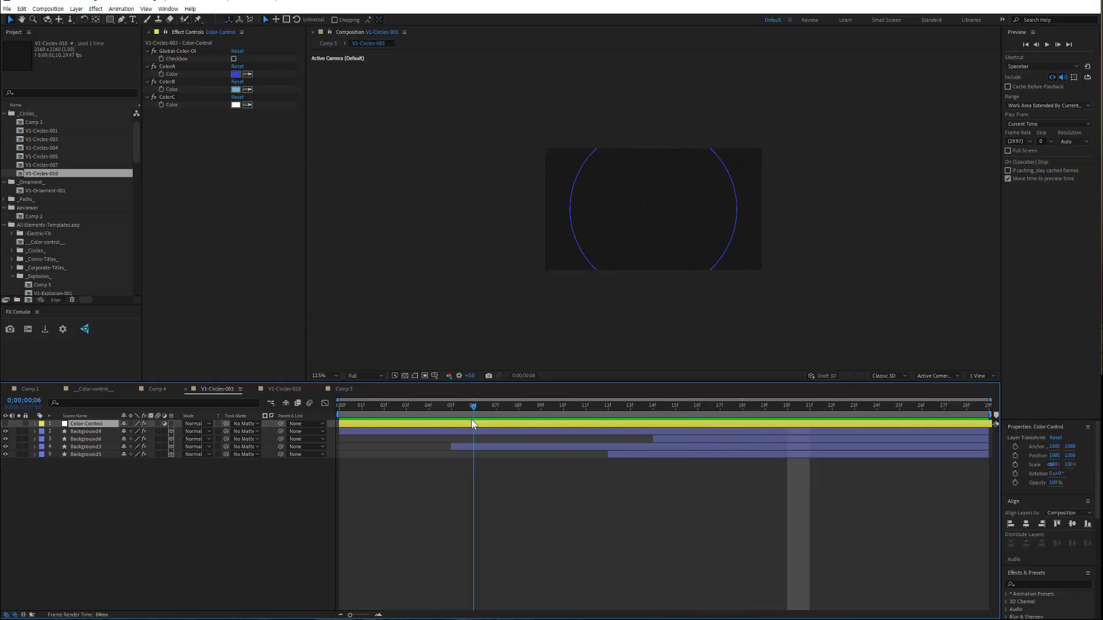
{"action": "left_click_drag", "start_coordinate": [1102, 124], "coordinate": [804, 122]}
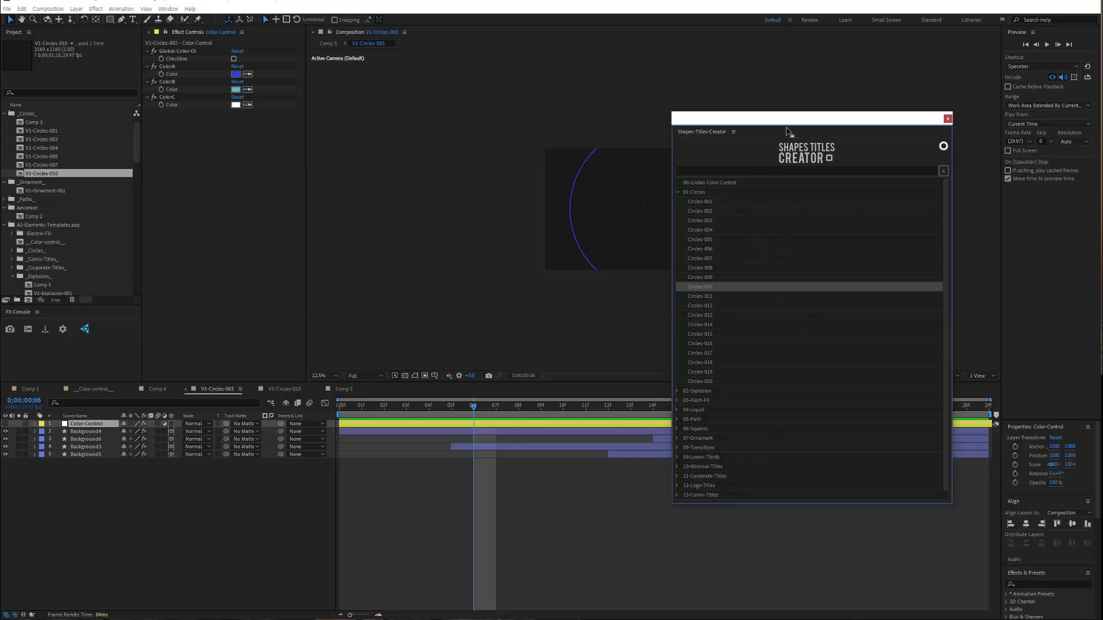
{"action": "left_click_drag", "start_coordinate": [793, 123], "coordinate": [1102, 123]}
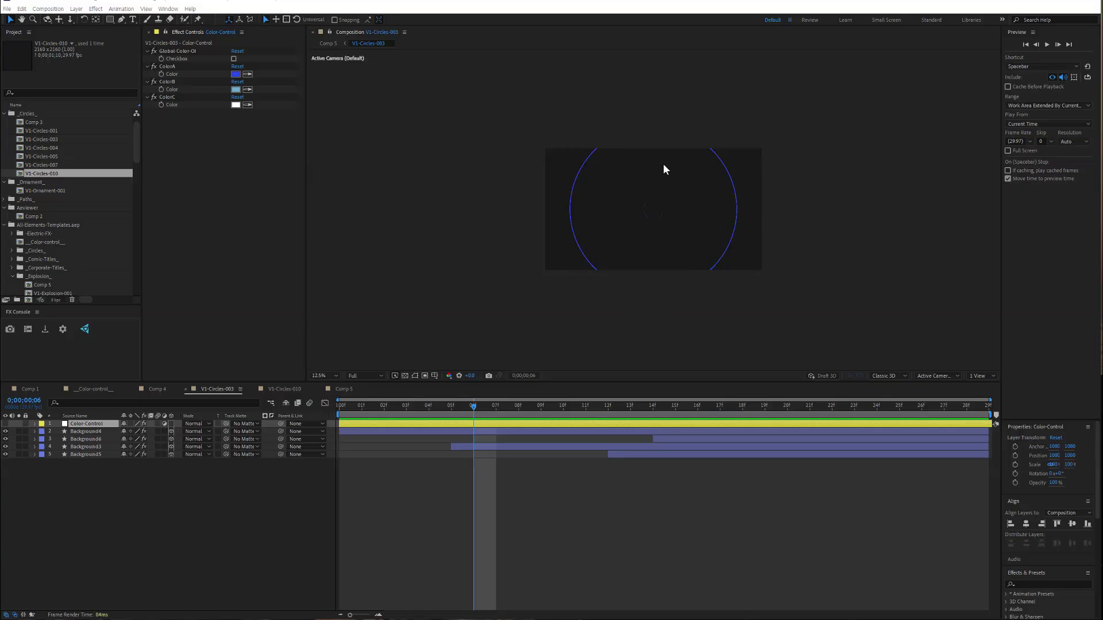
{"action": "left_click_drag", "start_coordinate": [587, 413], "coordinate": [774, 411]}
{"action": "left_click_drag", "start_coordinate": [942, 425], "coordinate": [722, 413]}
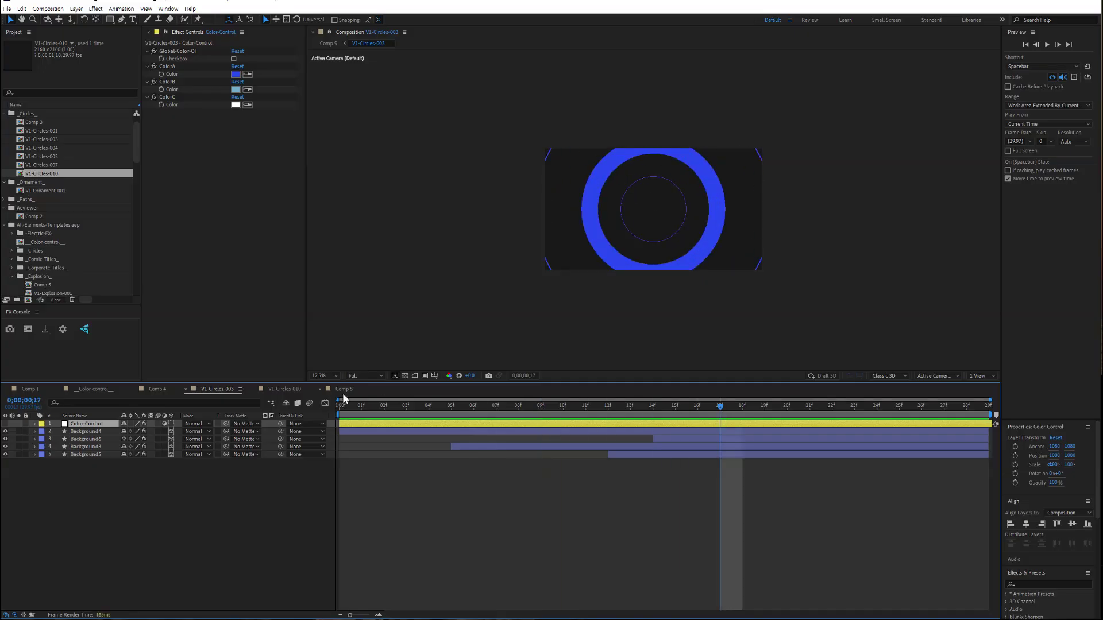
Check the duration in the composition settings of V1-Circles-003
{"action": "right_click", "coordinate": [229, 391]}
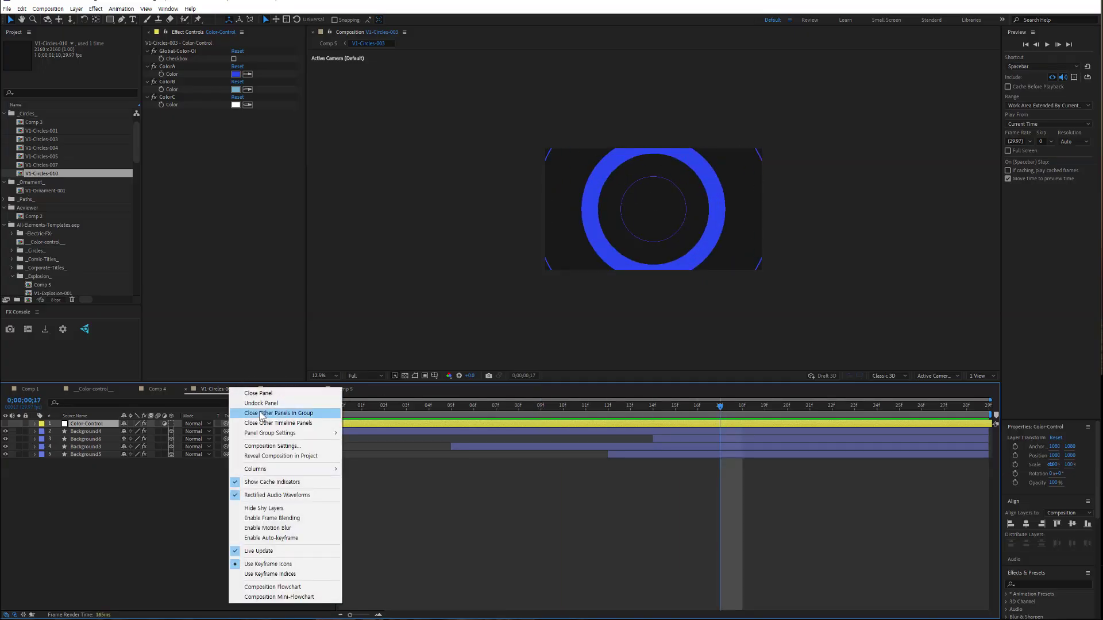
{"action": "left_click", "coordinate": [298, 447]}
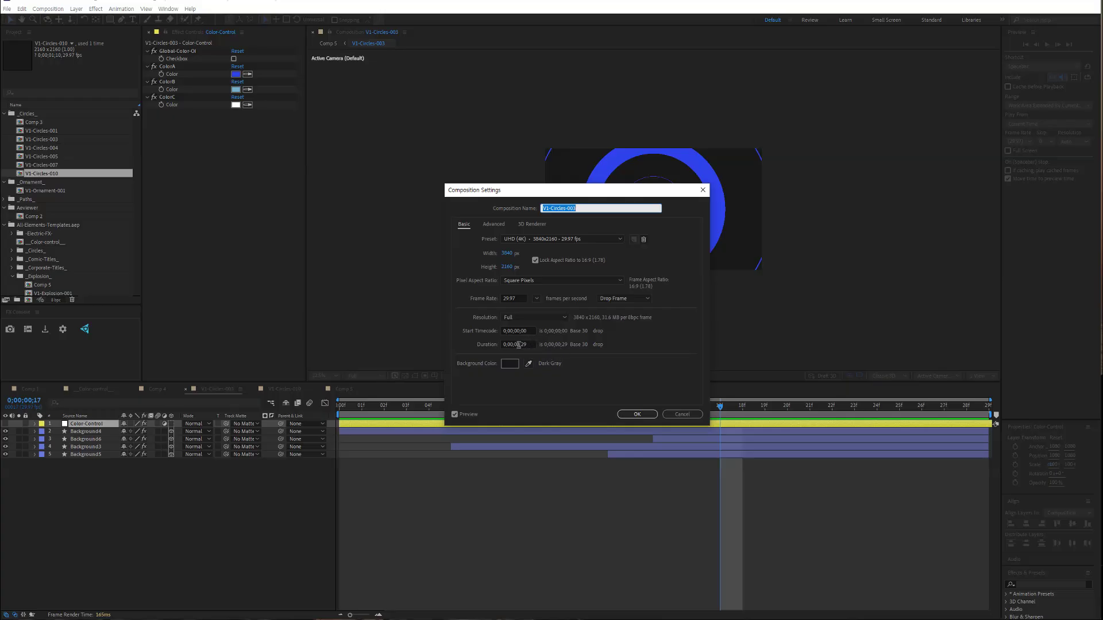
{"action": "left_click", "coordinate": [638, 413]}
{"action": "left_click_drag", "start_coordinate": [636, 405], "coordinate": [442, 405]}
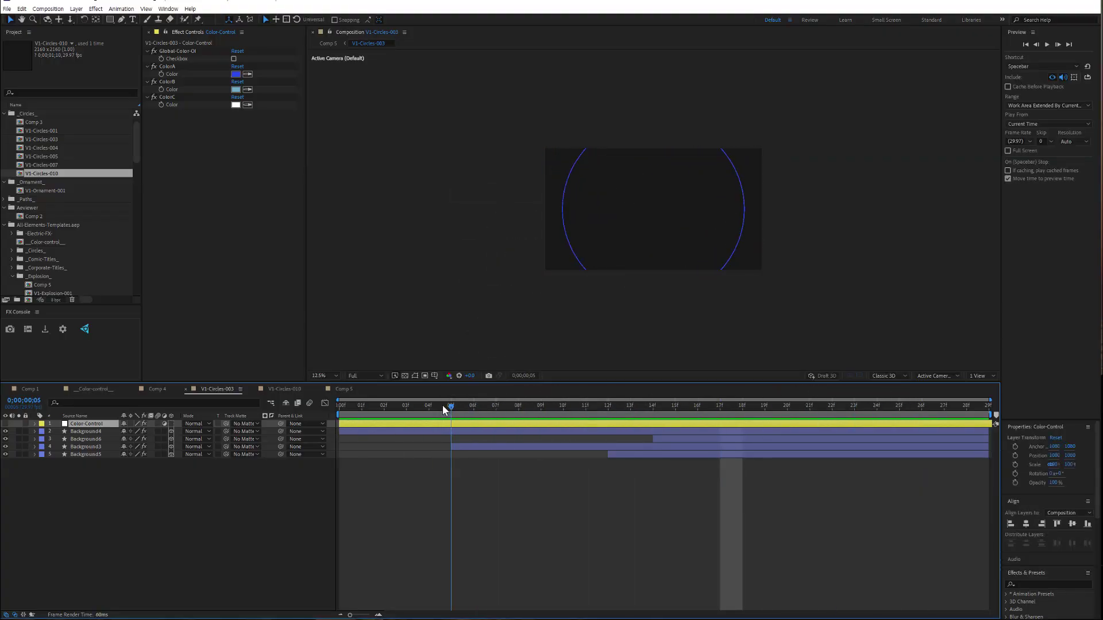
Lengthen the duration of the V1-Circles-003 composition to about 4 seconds
{"action": "right_click", "coordinate": [228, 388]}
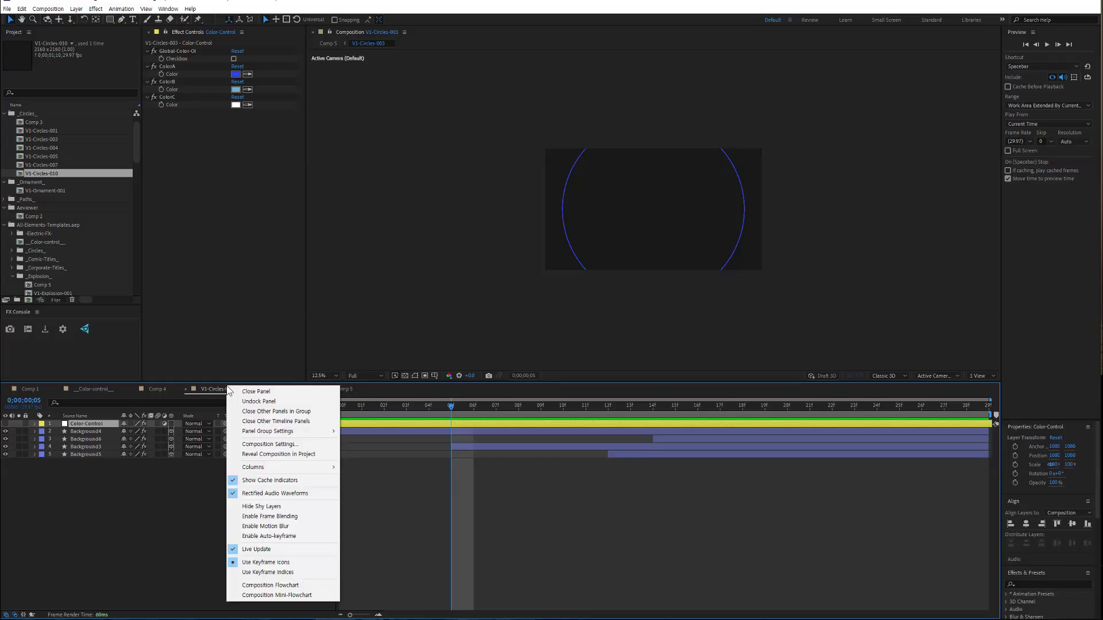
{"action": "left_click", "coordinate": [270, 444]}
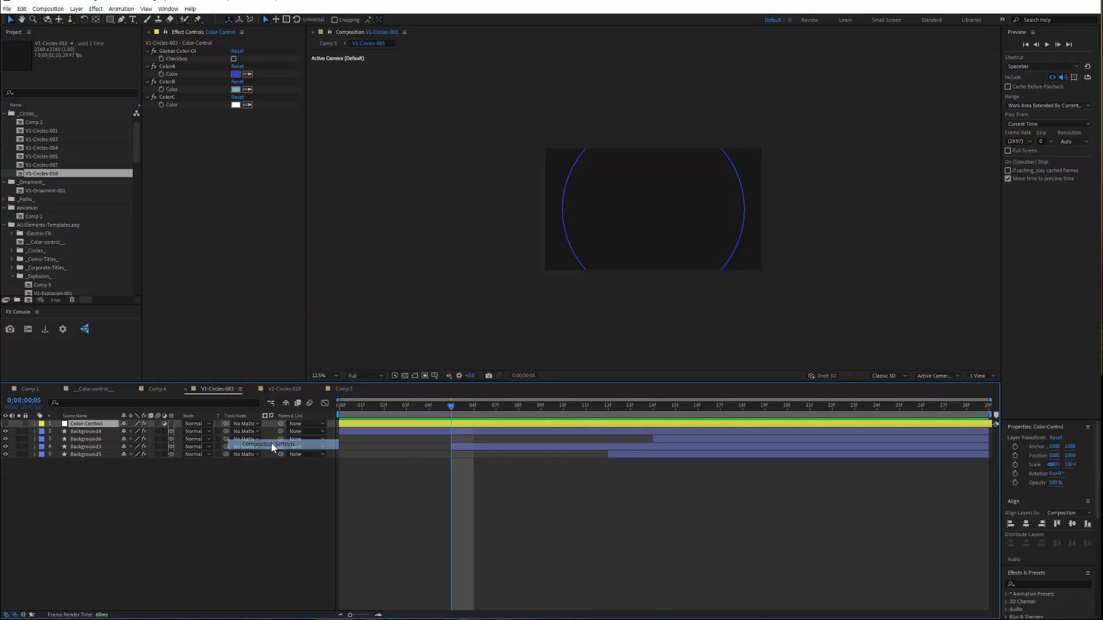
{"action": "left_click", "coordinate": [518, 345]}
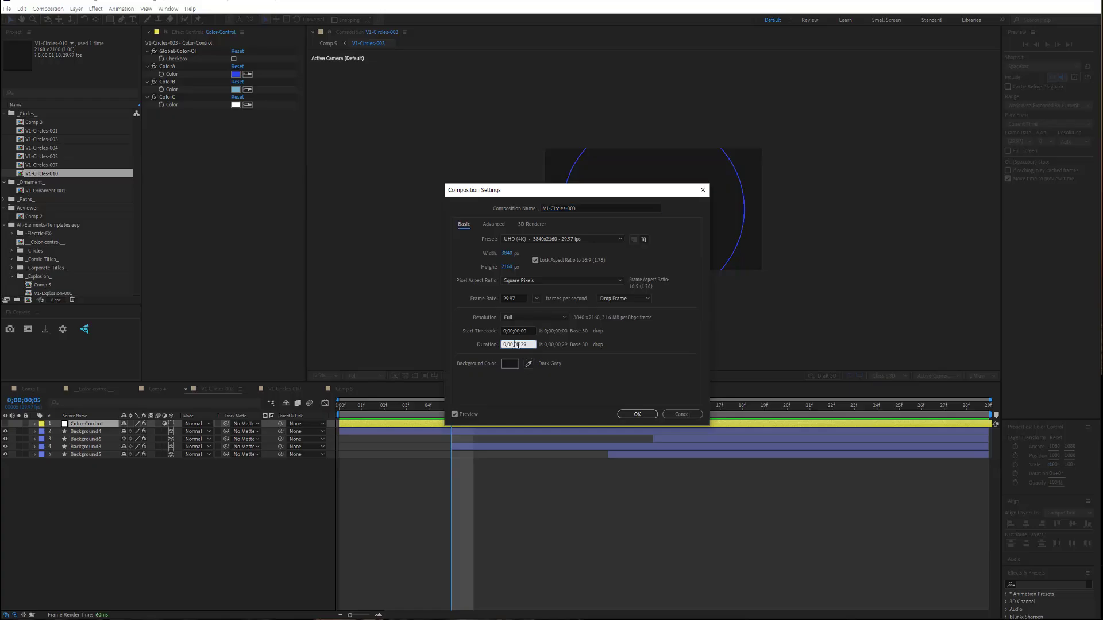
{"action": "key", "text": "BackSpace"}
{"action": "type", "text": "4"}
{"action": "key", "text": "Return"}
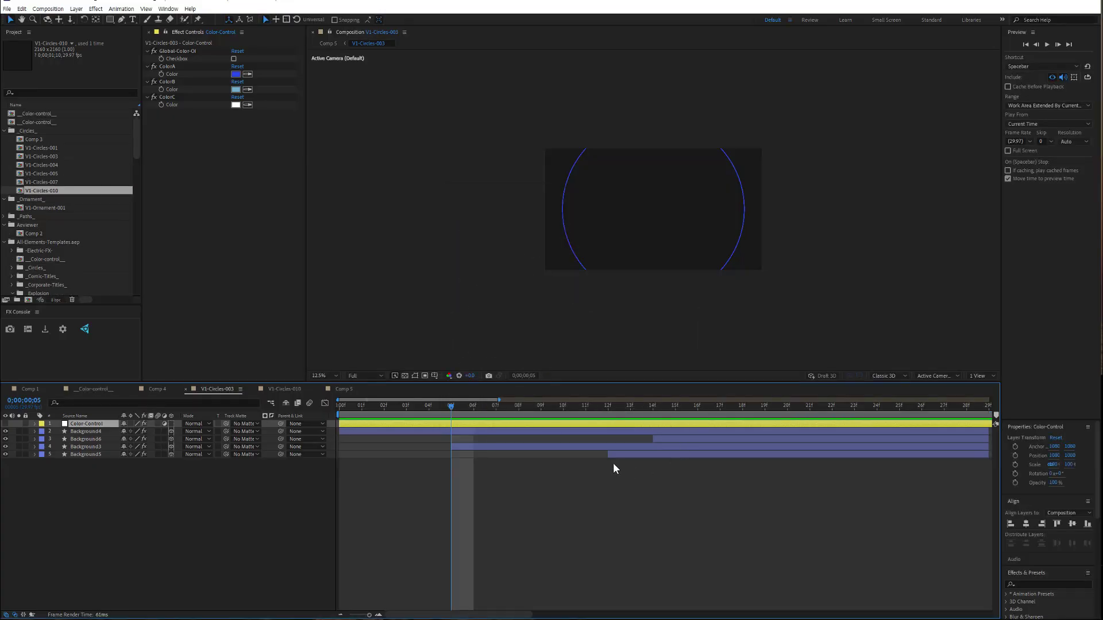
Extend the four Background shape layers in V1-Circles-003 almost to the end of the composition
{"action": "left_click", "coordinate": [477, 432]}
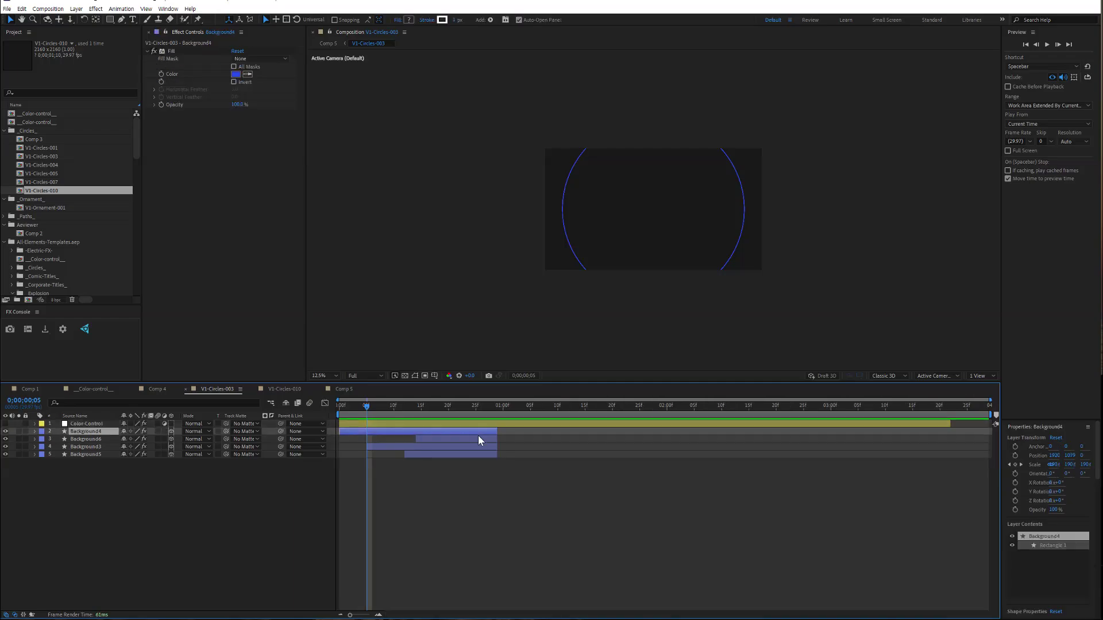
{"action": "left_click", "coordinate": [490, 455], "text": "shift"}
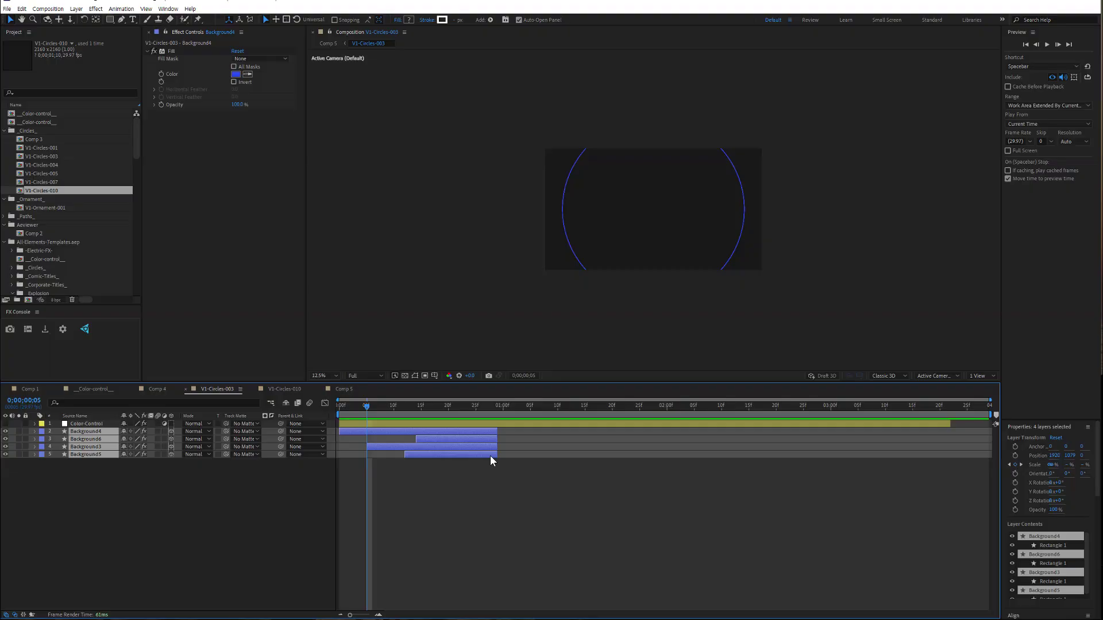
{"action": "left_click_drag", "start_coordinate": [498, 455], "coordinate": [944, 456]}
Show the Scale keyframes of the four Background layers and shift the end keyframes further along the timeline to slow the rings
{"action": "left_click_drag", "start_coordinate": [395, 409], "coordinate": [459, 410]}
{"action": "key", "text": "s"}
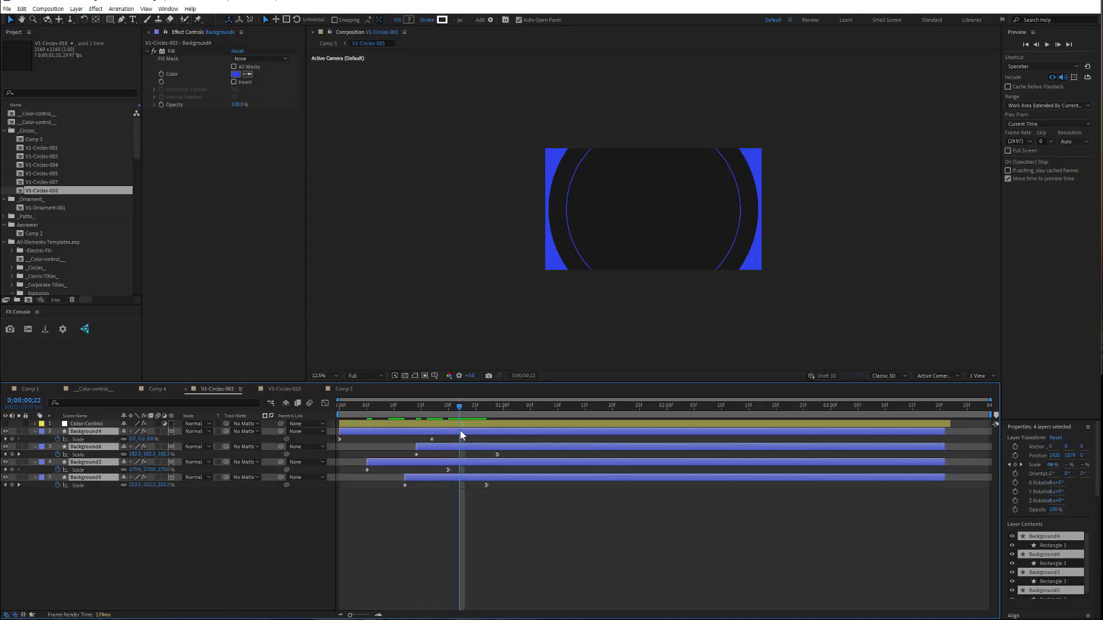
{"action": "left_click_drag", "start_coordinate": [508, 504], "coordinate": [741, 435]}
{"action": "left_click_drag", "start_coordinate": [577, 525], "coordinate": [758, 440]}
{"action": "mouse_move", "coordinate": [536, 409]}
{"action": "left_mouse_down"}
{"action": "mouse_move", "coordinate": [330, 422]}
{"action": "mouse_move", "coordinate": [689, 408]}
{"action": "mouse_move", "coordinate": [855, 420]}
{"action": "mouse_move", "coordinate": [772, 438]}
{"action": "mouse_move", "coordinate": [515, 409]}
{"action": "mouse_move", "coordinate": [557, 411]}
{"action": "mouse_move", "coordinate": [541, 412]}
{"action": "left_mouse_up"}
Extend the V1-Circles-003 layer in Comp 5 to about the 4-second mark and scrub through the slowed rings
{"action": "left_click", "coordinate": [158, 388]}
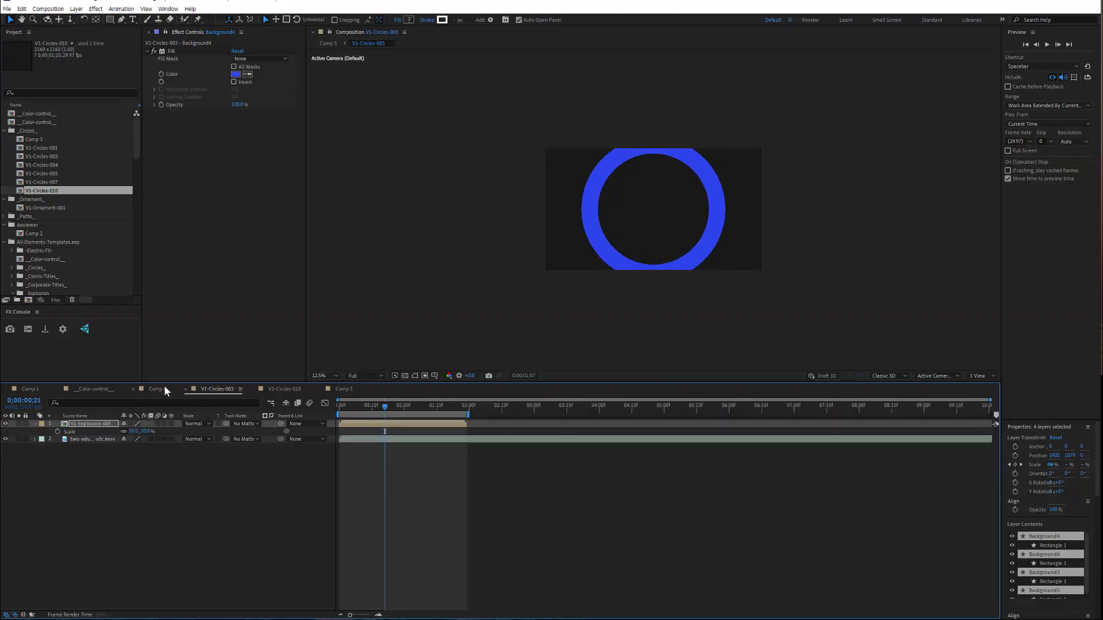
{"action": "left_click", "coordinate": [343, 389]}
{"action": "left_click_drag", "start_coordinate": [392, 401], "coordinate": [548, 442]}
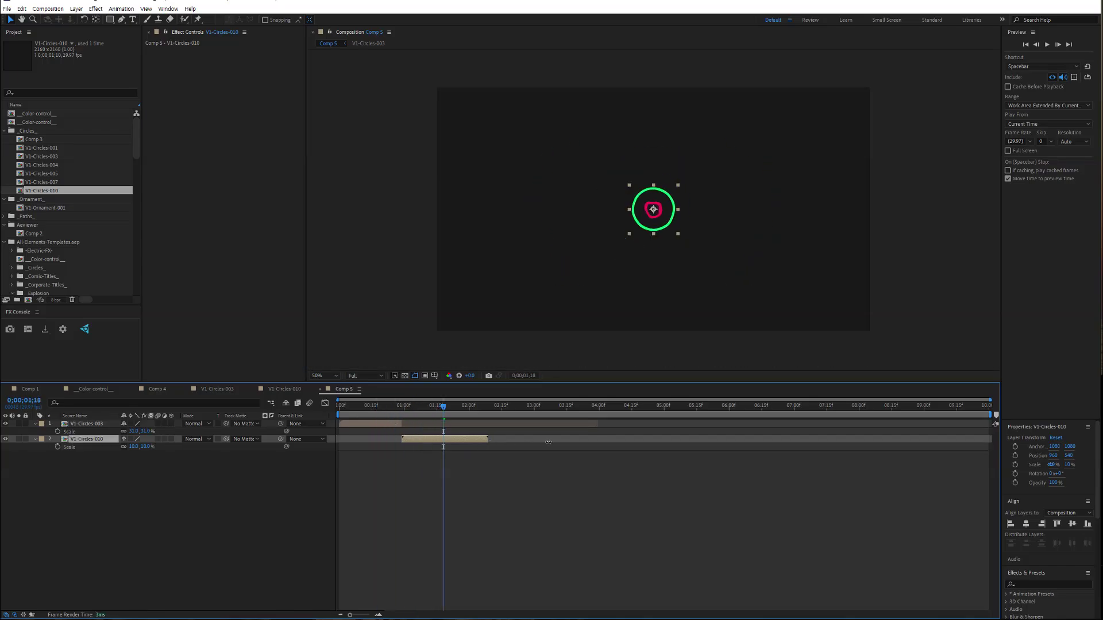
{"action": "left_click_drag", "start_coordinate": [419, 411], "coordinate": [370, 415]}
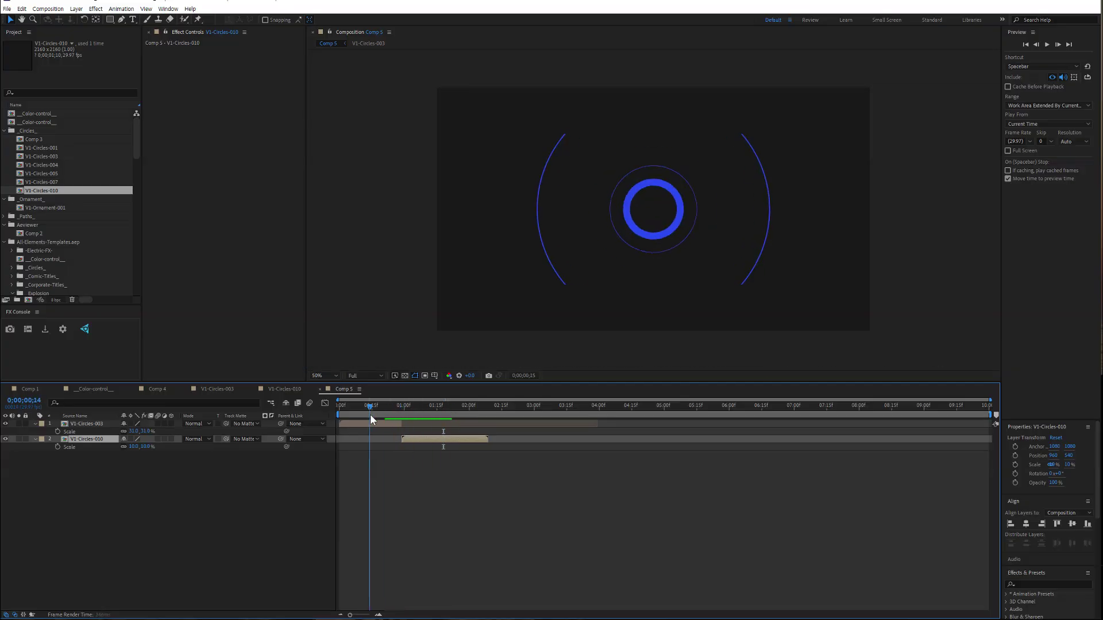
{"action": "left_click", "coordinate": [401, 424]}
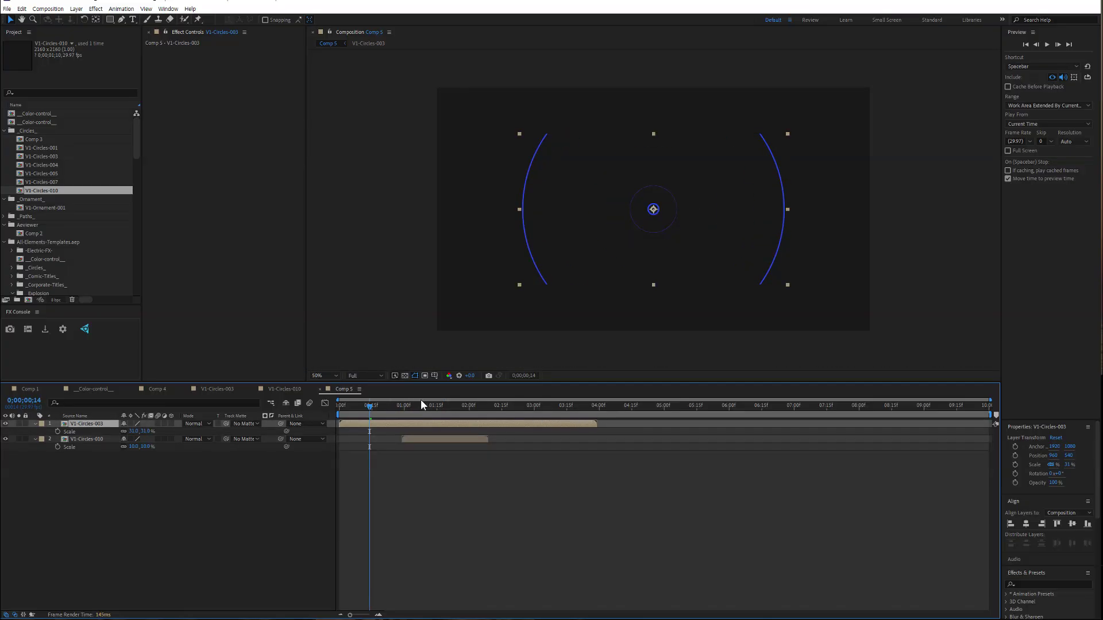
{"action": "left_click_drag", "start_coordinate": [370, 407], "coordinate": [460, 417]}
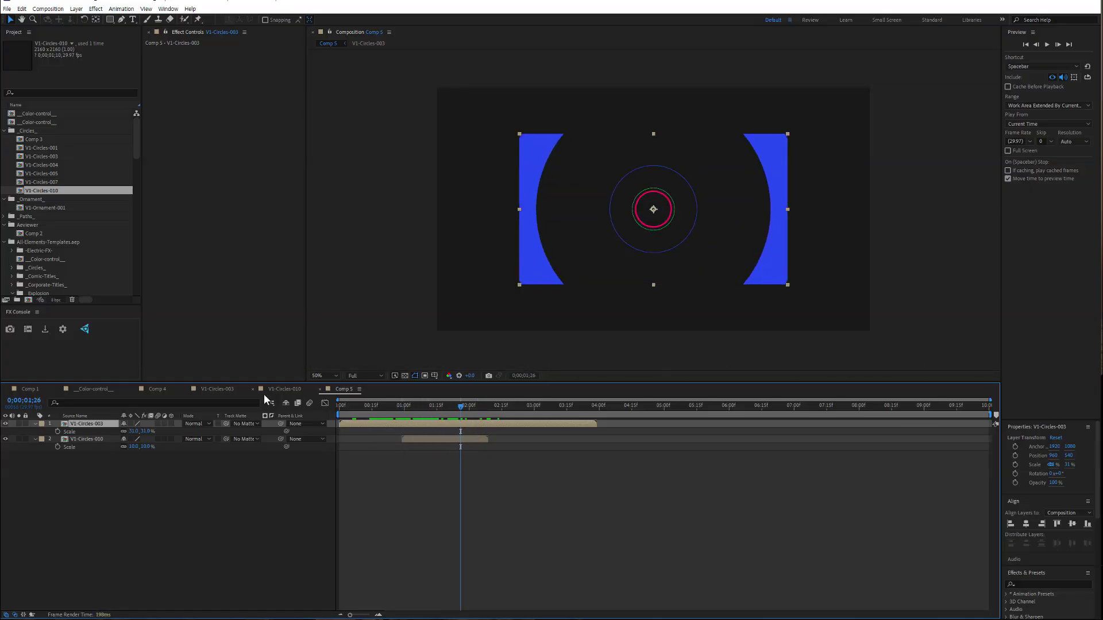
Review the circles in Comp 5, and scrub the V1-Explosion-005 element over the kitchen footage in Comp 4
{"action": "left_click", "coordinate": [157, 389]}
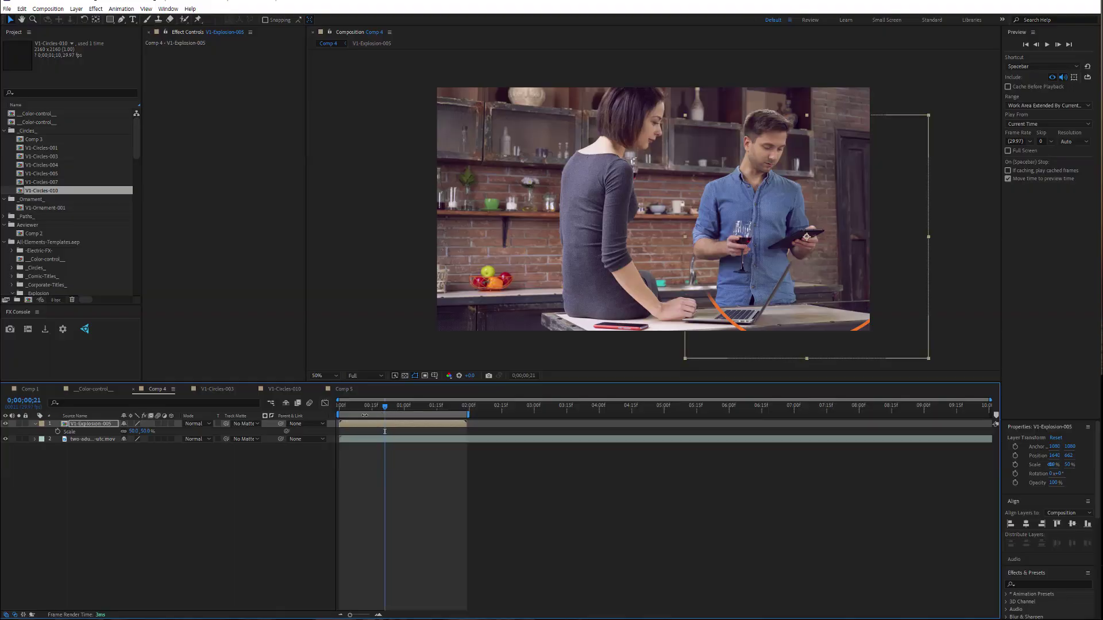
{"action": "left_click", "coordinate": [342, 390]}
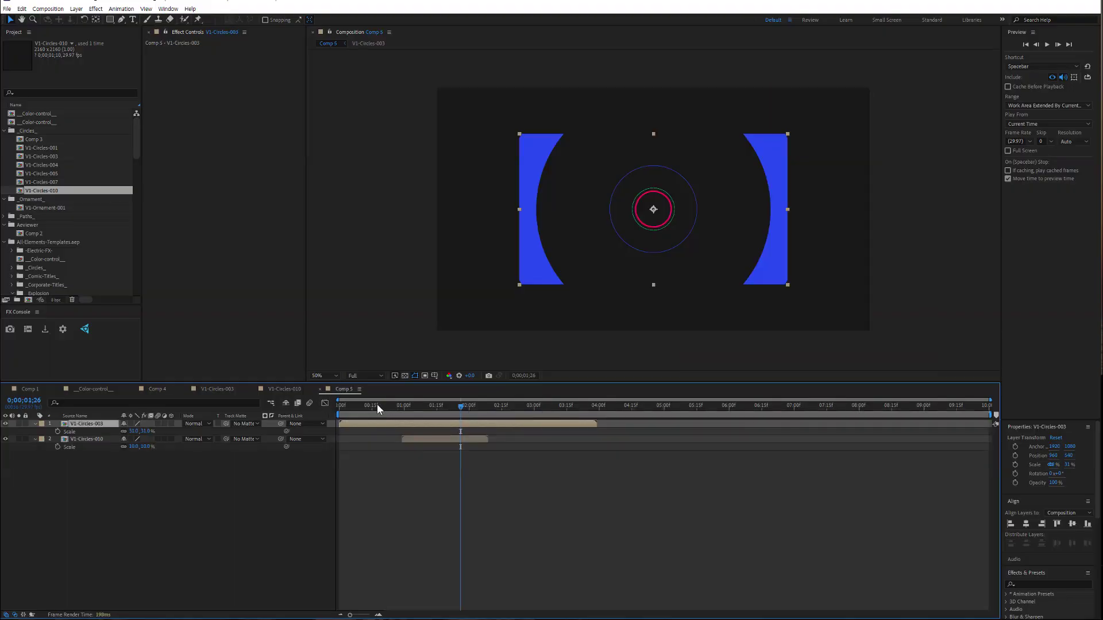
{"action": "left_click", "coordinate": [436, 408]}
{"action": "mouse_move", "coordinate": [436, 408]}
{"action": "left_mouse_down"}
{"action": "mouse_move", "coordinate": [506, 411]}
{"action": "mouse_move", "coordinate": [405, 411]}
{"action": "mouse_move", "coordinate": [544, 413]}
{"action": "mouse_move", "coordinate": [392, 412]}
{"action": "mouse_move", "coordinate": [447, 412]}
{"action": "left_mouse_up"}
{"action": "left_click", "coordinate": [158, 389]}
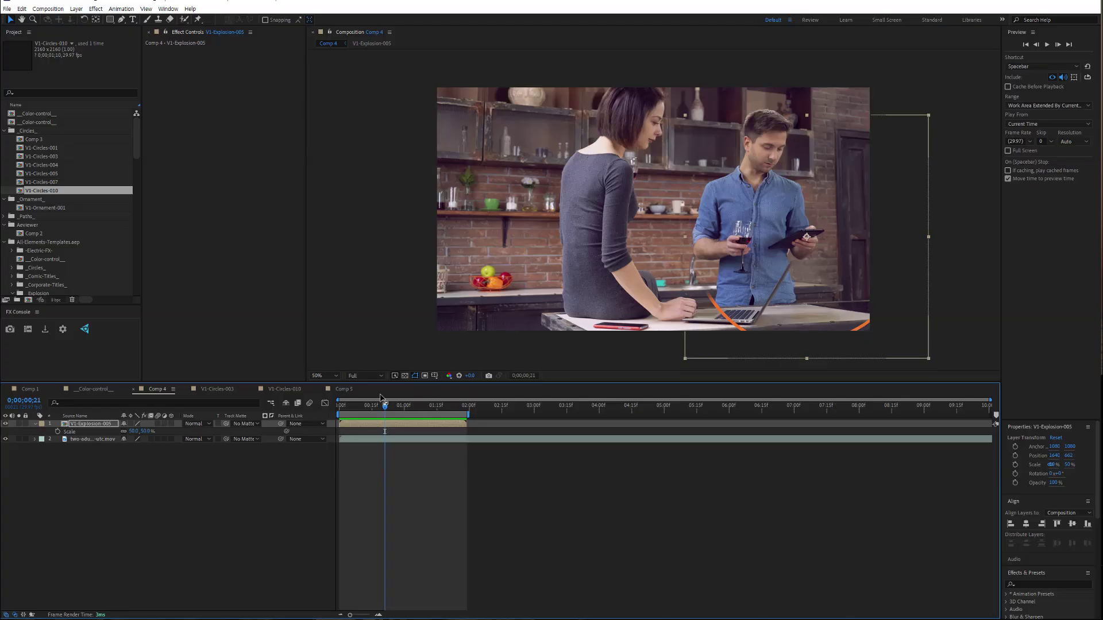
{"action": "left_click_drag", "start_coordinate": [363, 406], "coordinate": [338, 406]}
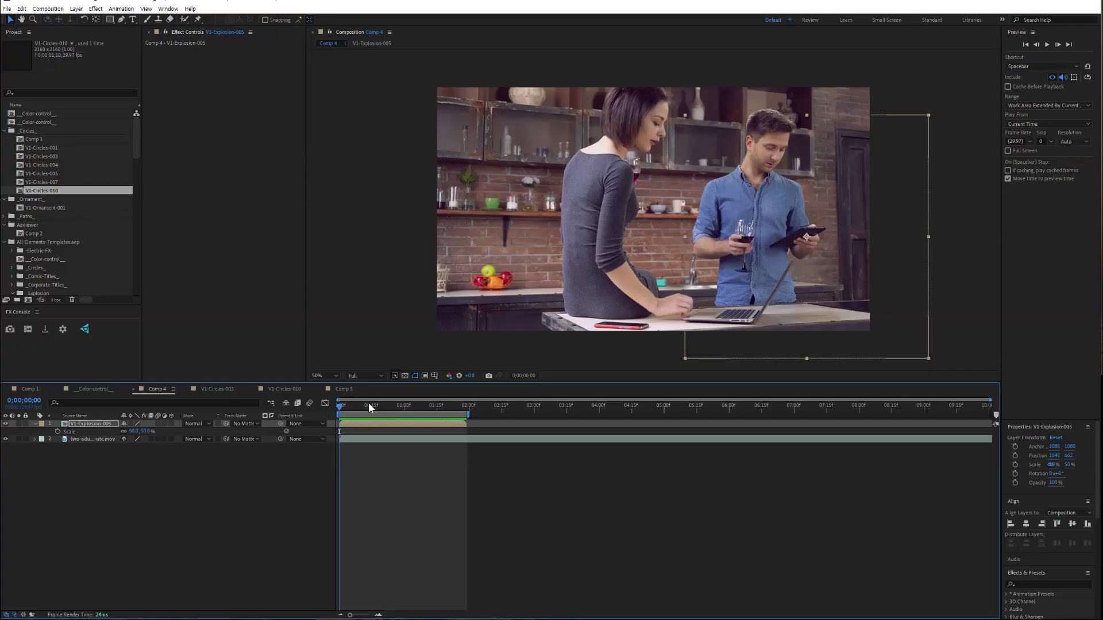
{"action": "left_click_drag", "start_coordinate": [339, 406], "coordinate": [438, 414]}
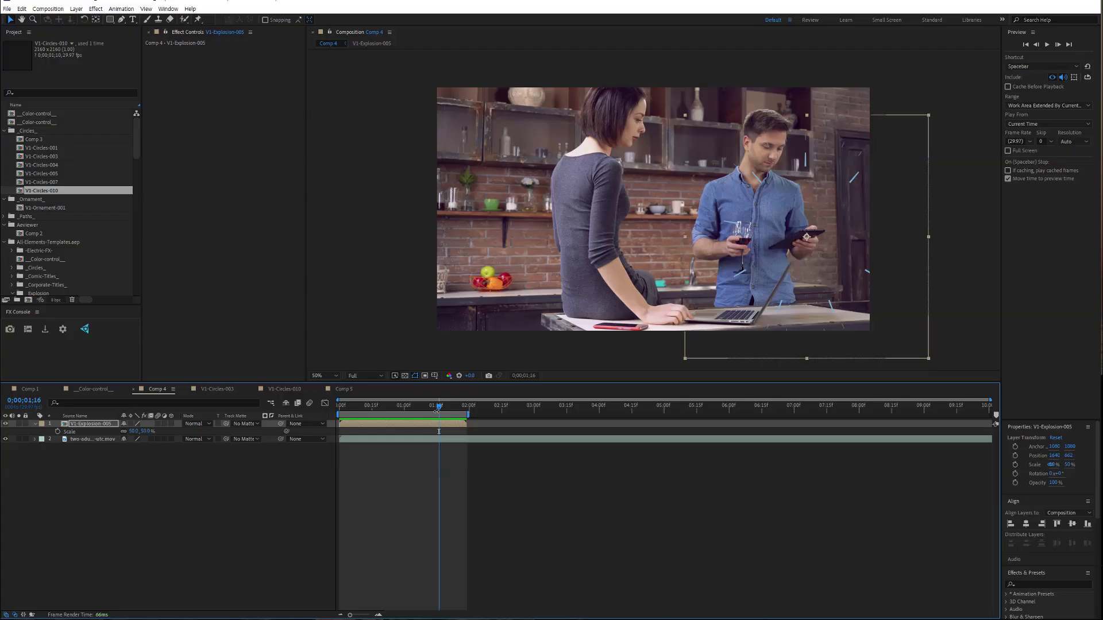
{"action": "mouse_move", "coordinate": [398, 414]}
{"action": "left_mouse_down"}
{"action": "mouse_move", "coordinate": [419, 411]}
{"action": "mouse_move", "coordinate": [376, 414]}
{"action": "left_mouse_up"}
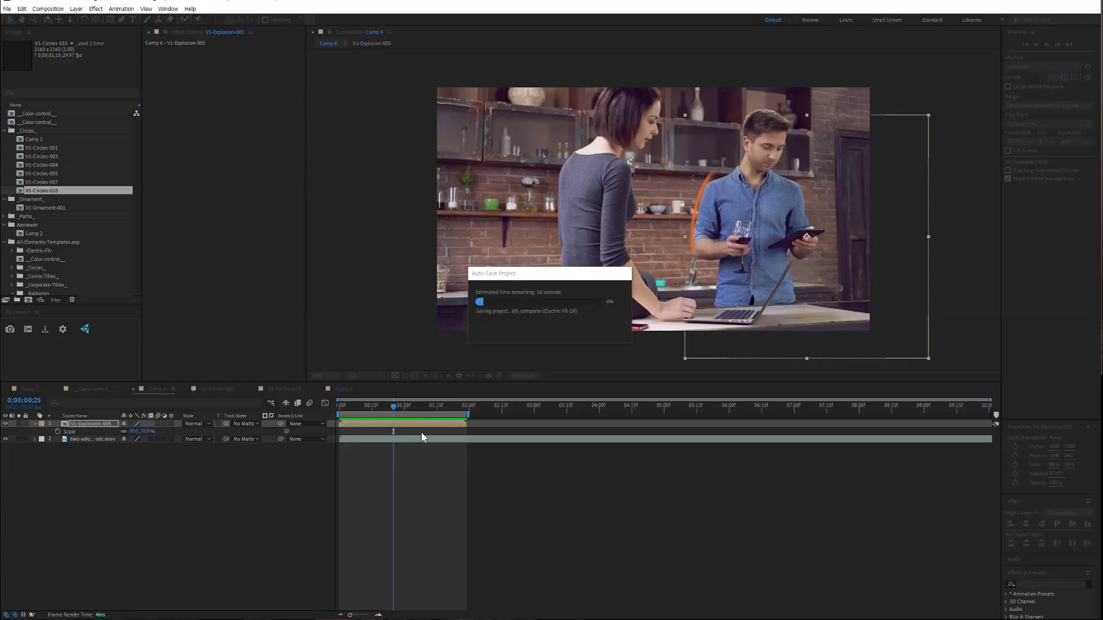